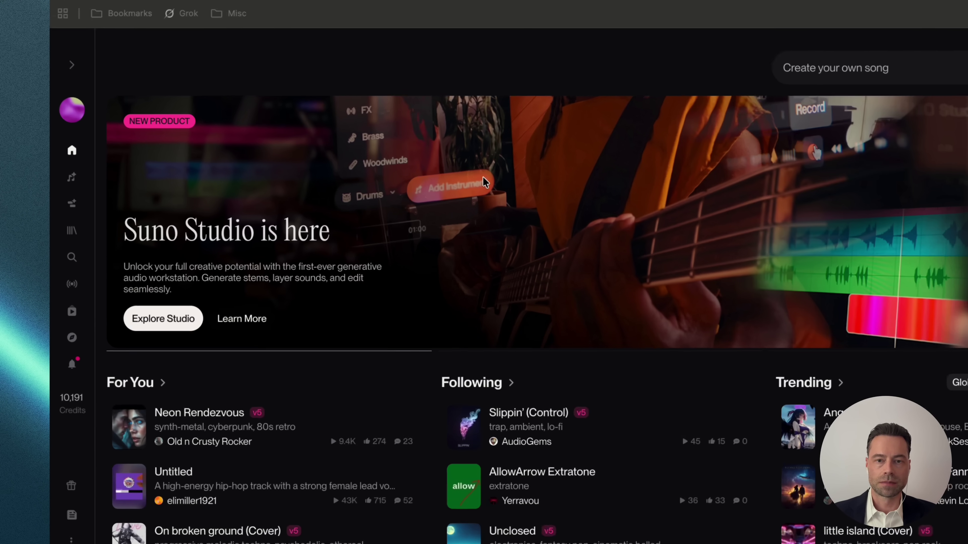
Step: Open Suno Studio from the home page's 'Suno Studio is here' banner
click(484, 182)
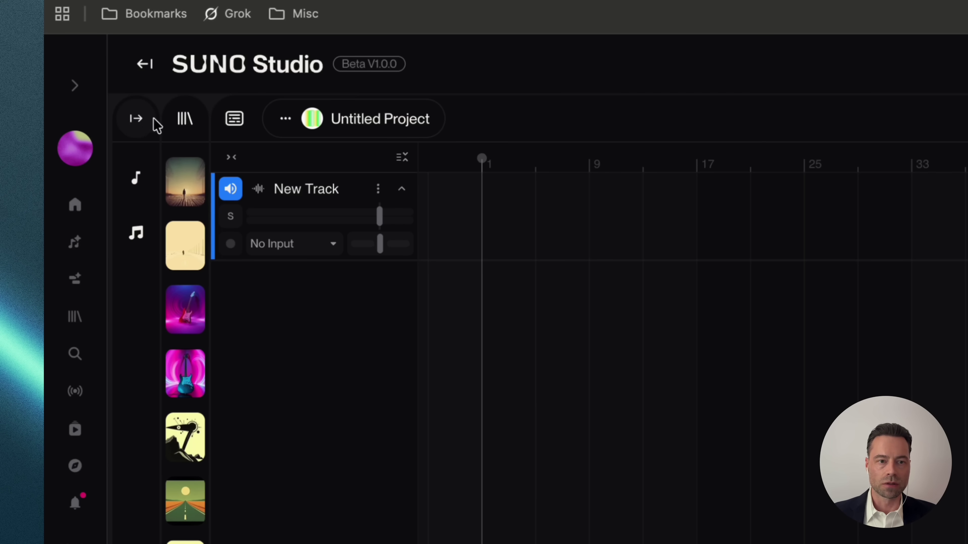
Step: Open the Library and Create panels, try search and filters, and preview Highway Wraith v1 until 0:41
click(185, 121)
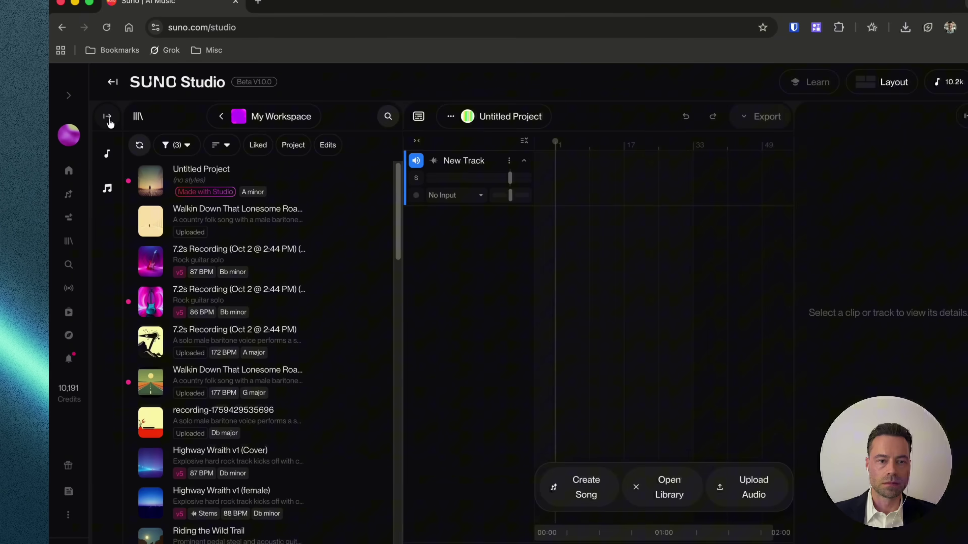
click(108, 117)
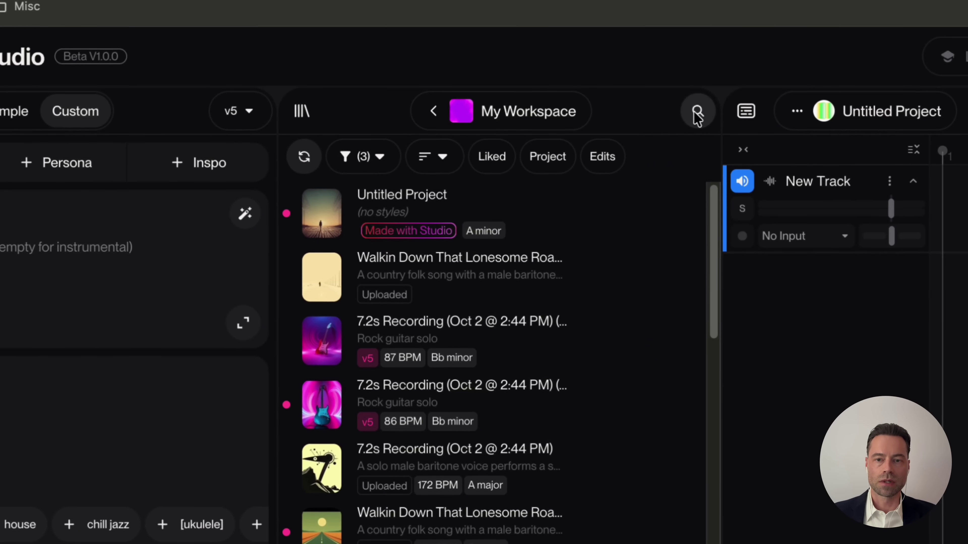
click(694, 111)
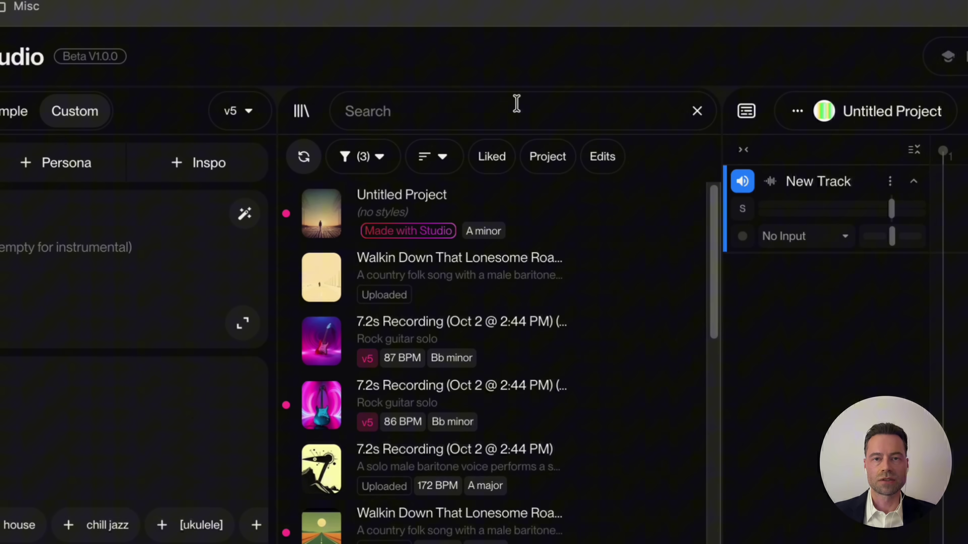
click(379, 156)
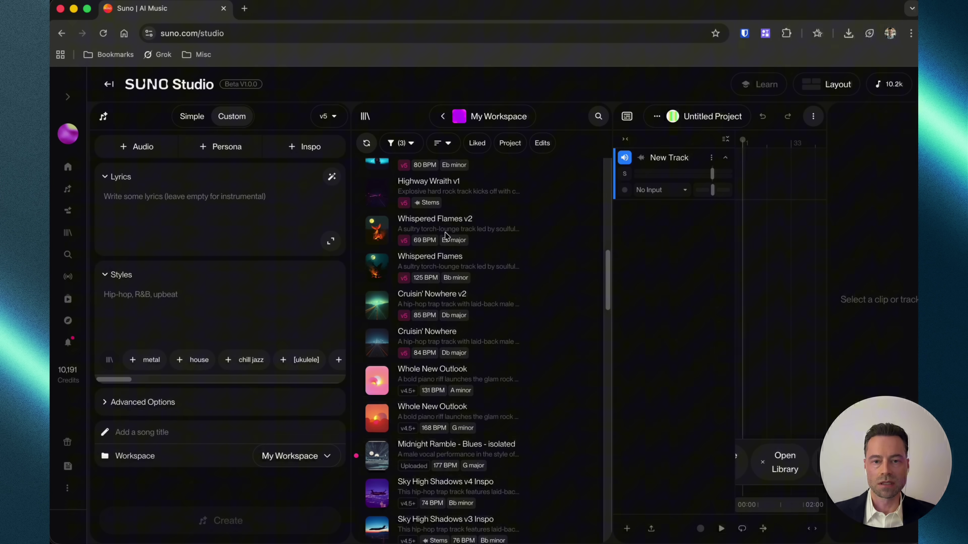
click(378, 193)
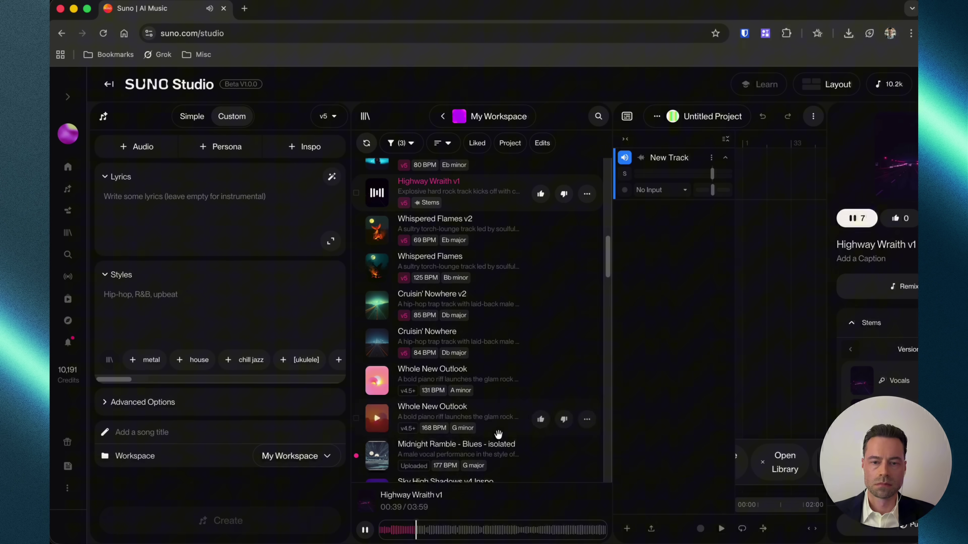
click(377, 194)
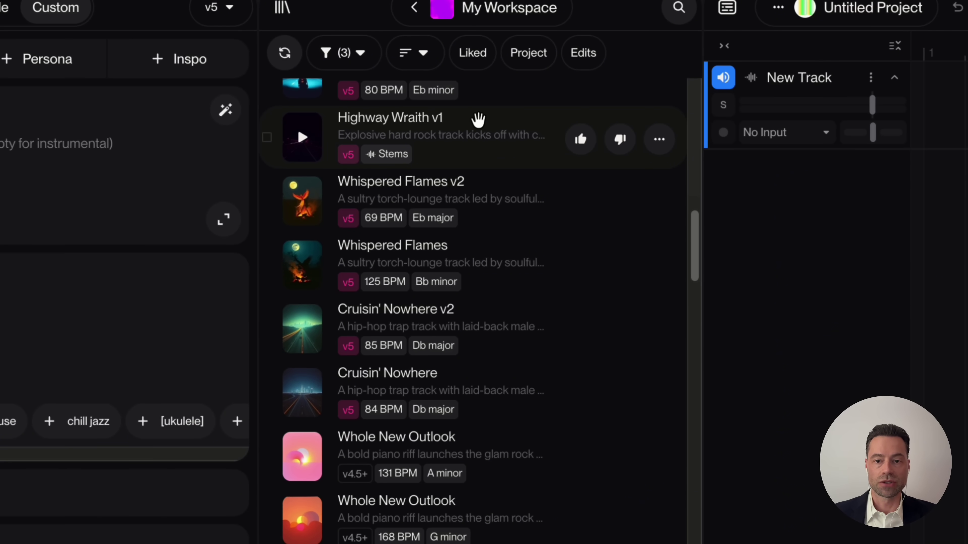
Step: Place Highway Wraith v1 on the timeline as a track and collapse the Library and Create panels
drag(479, 123, 774, 202)
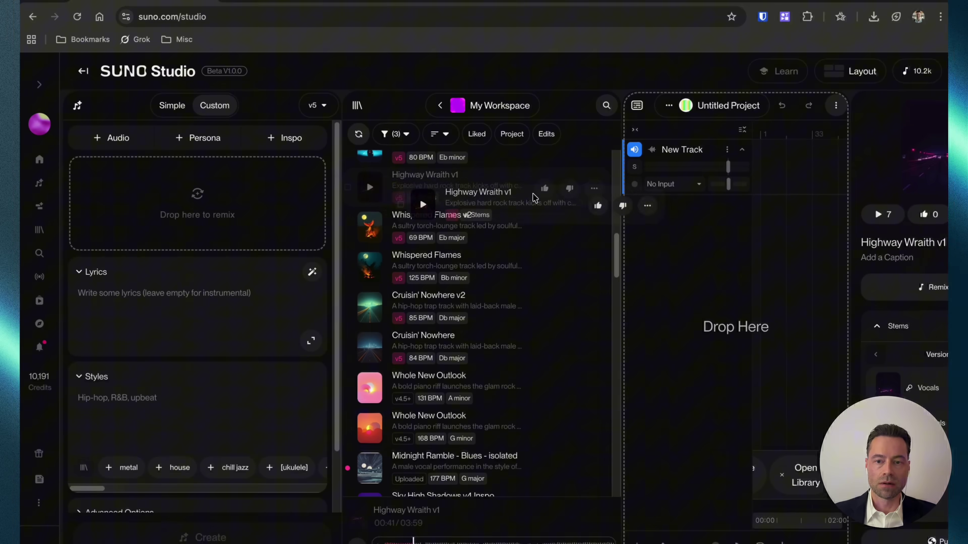
drag(656, 230, 678, 241)
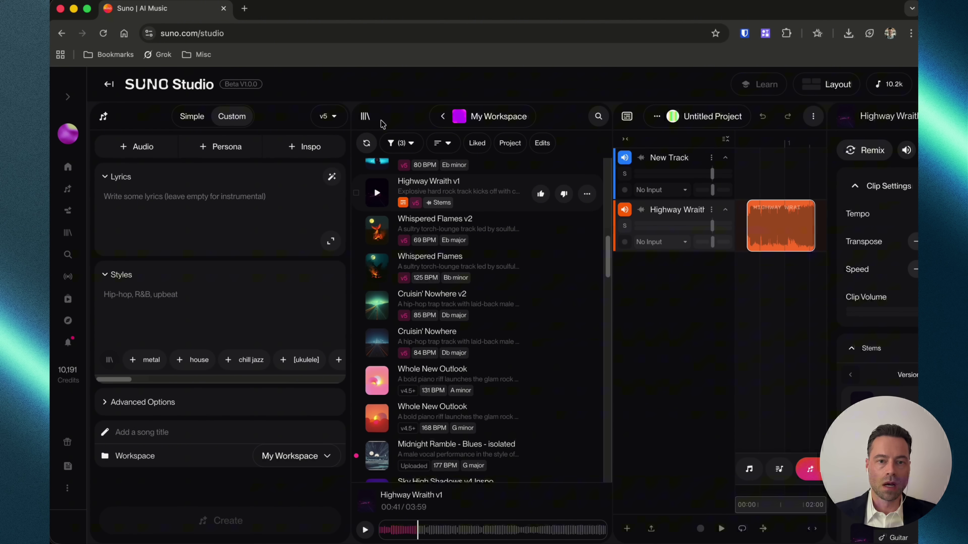
click(365, 117)
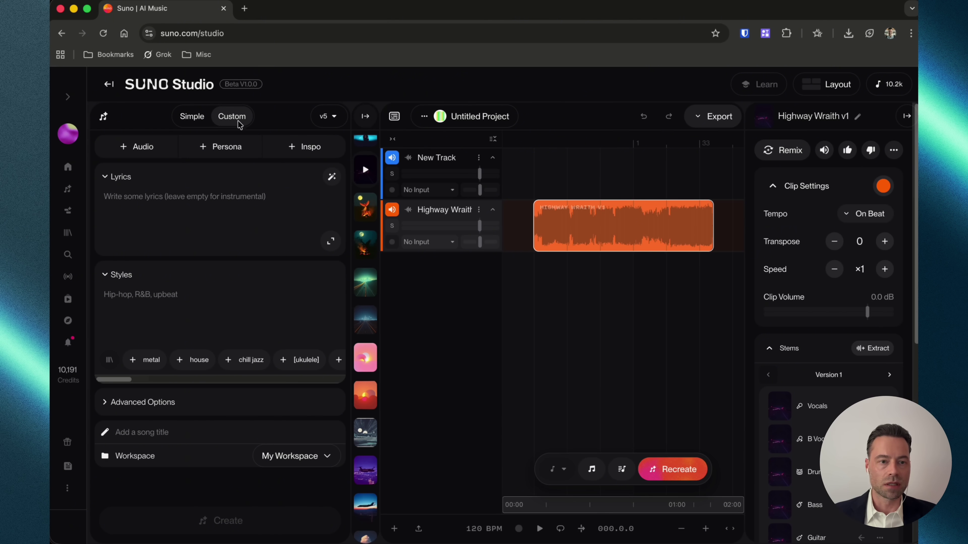
click(103, 117)
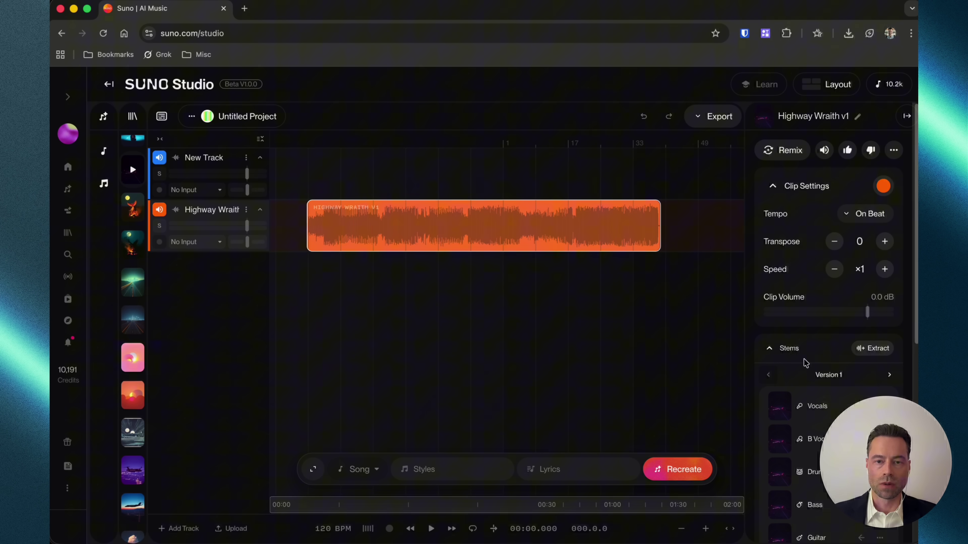
Step: Check the clip's settings: keep orange colour and On Beat tempo, transpose +1 then back to 0
click(883, 187)
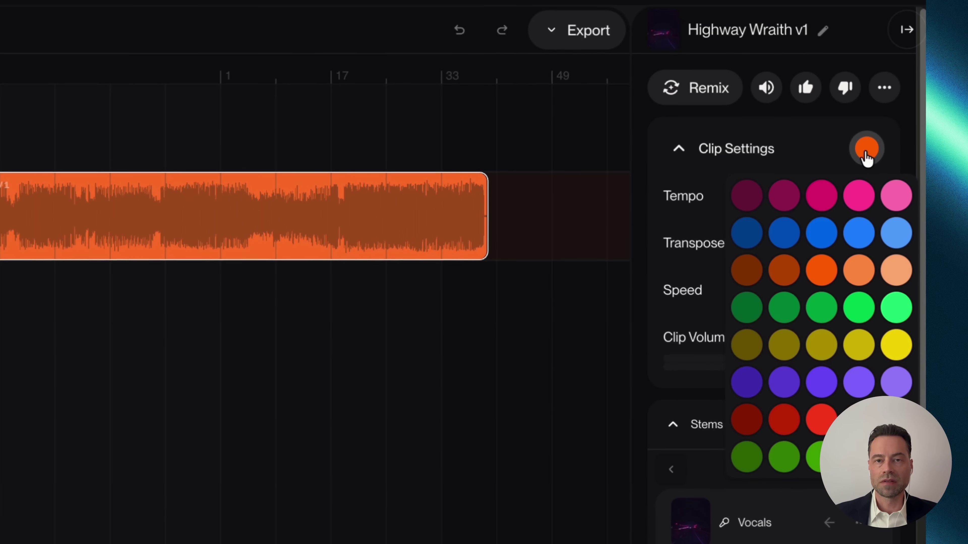
click(867, 158)
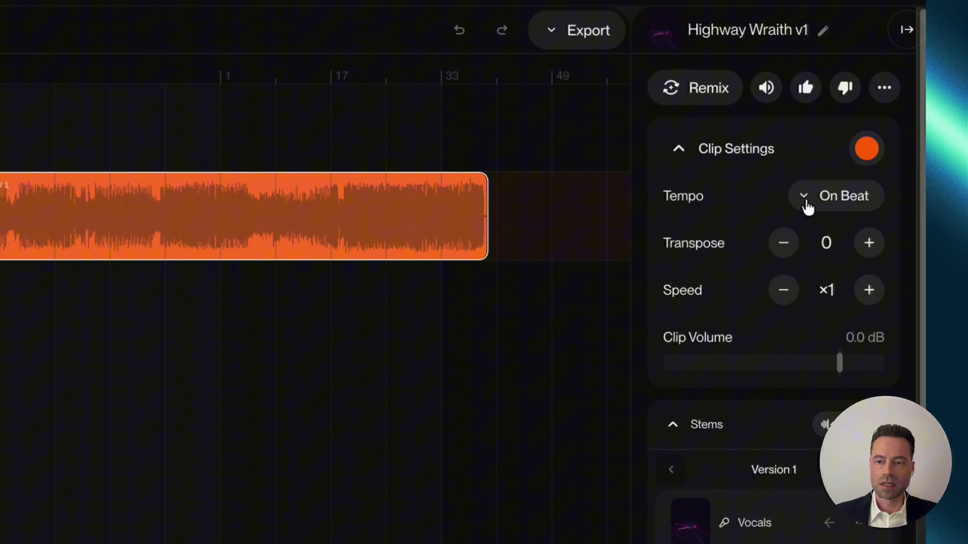
click(806, 206)
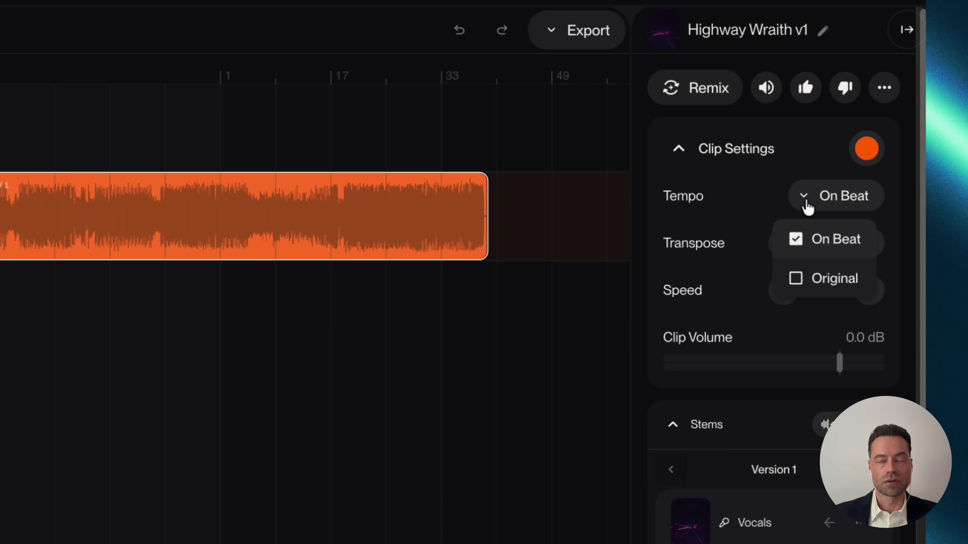
click(868, 248)
click(869, 244)
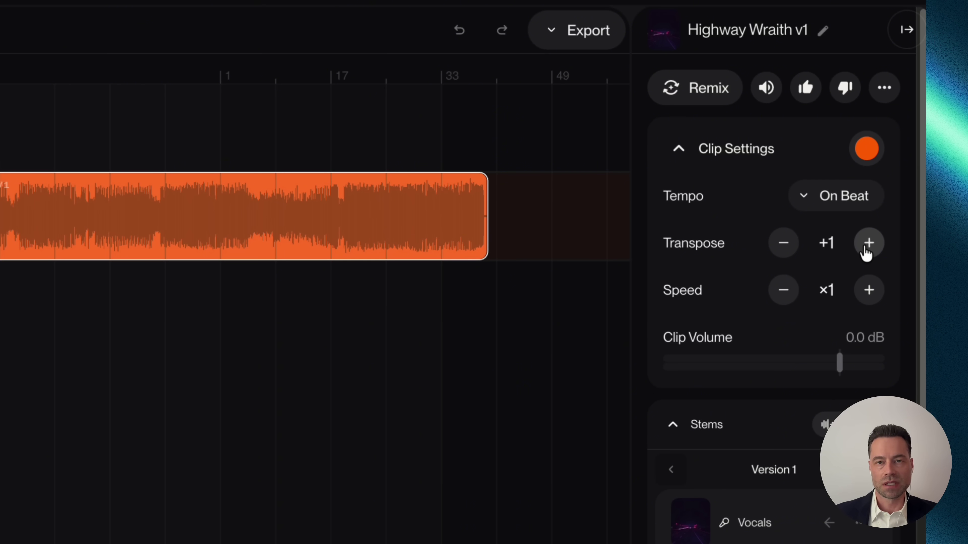
click(784, 246)
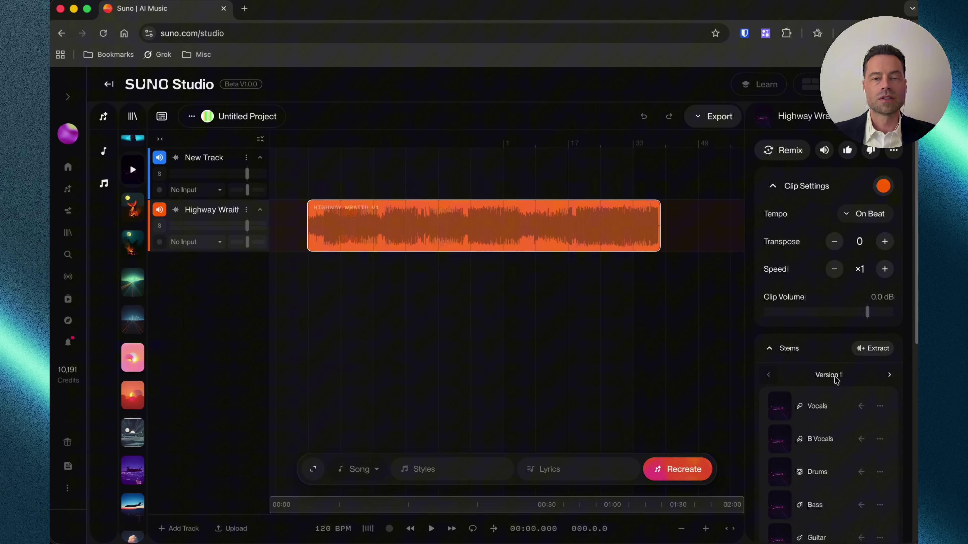
Step: Preview the Vocals stem, then insert all Highway Wraith v1 stems as separate tracks
scroll(833, 389, down, 5)
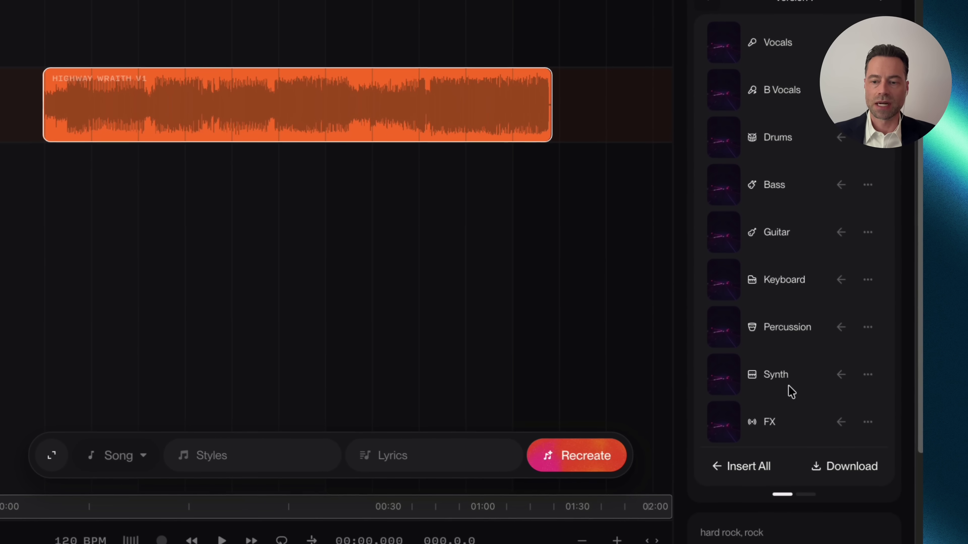
scroll(788, 385, up, 3)
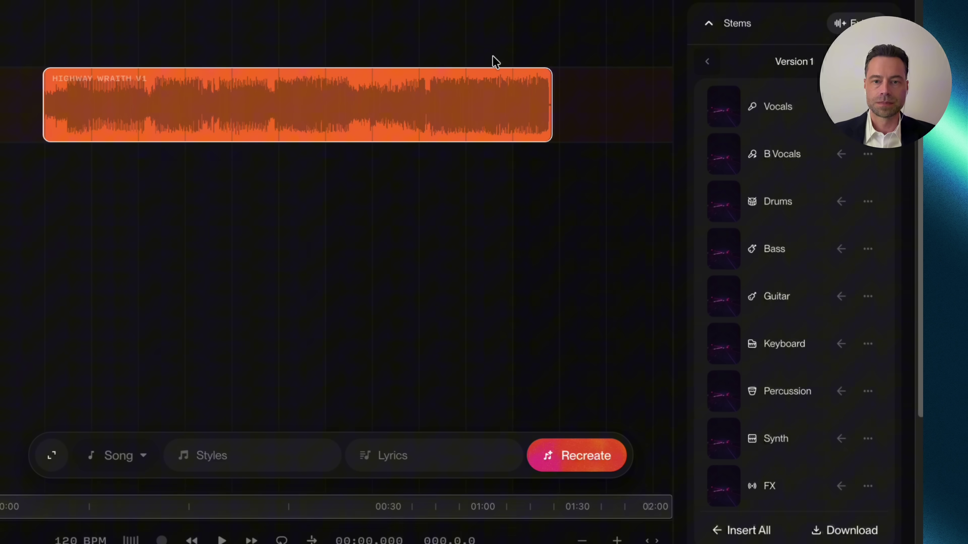
scroll(774, 183, down, 1)
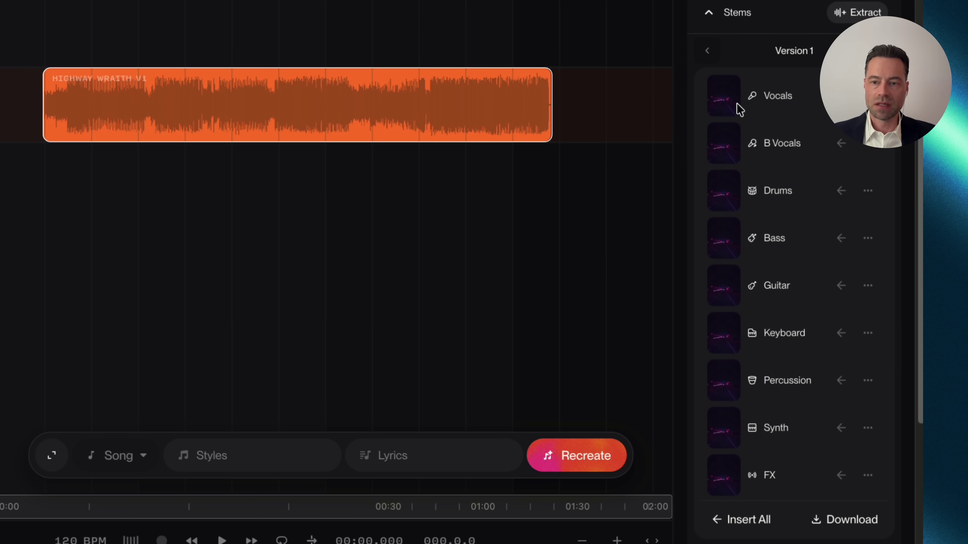
click(724, 98)
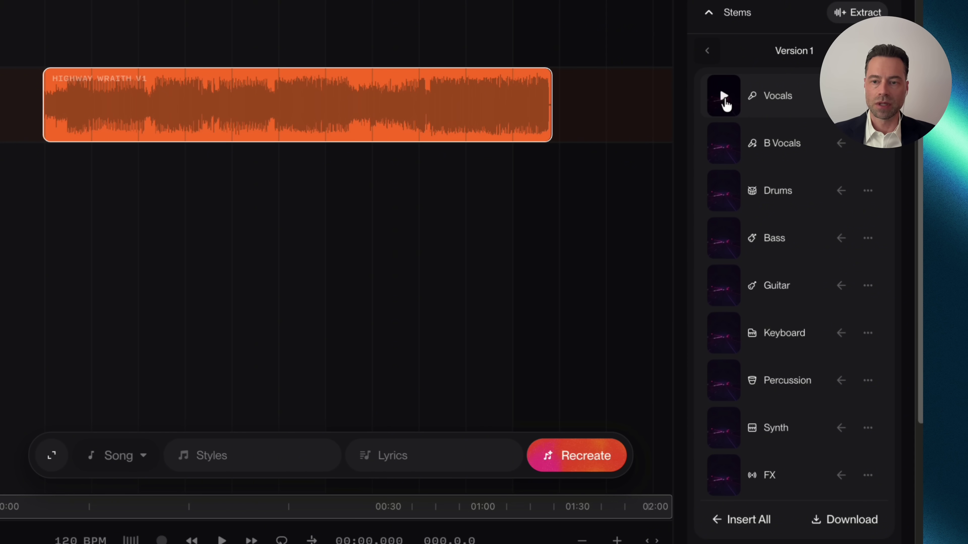
click(742, 521)
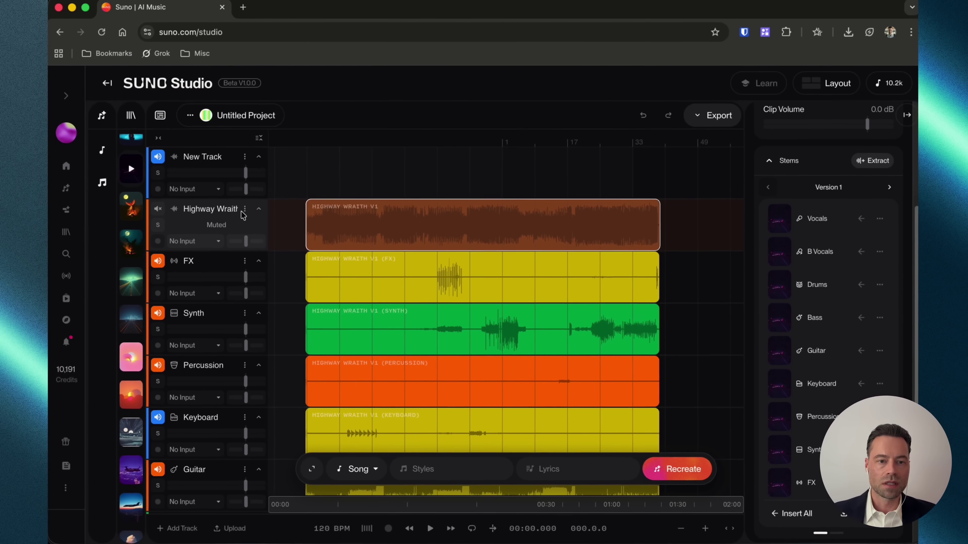
Step: Delete the original Highway Wraith track
mouse_move(340, 229)
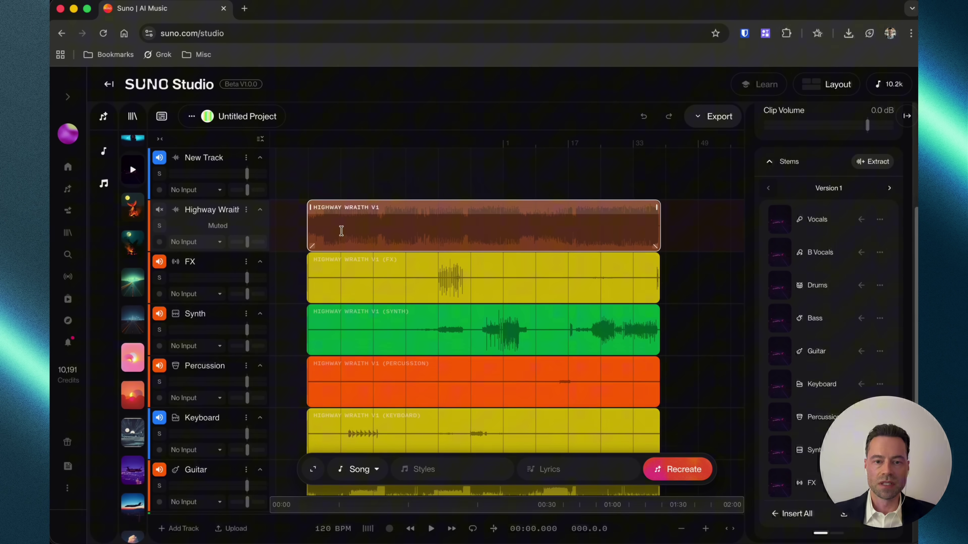
click(247, 209)
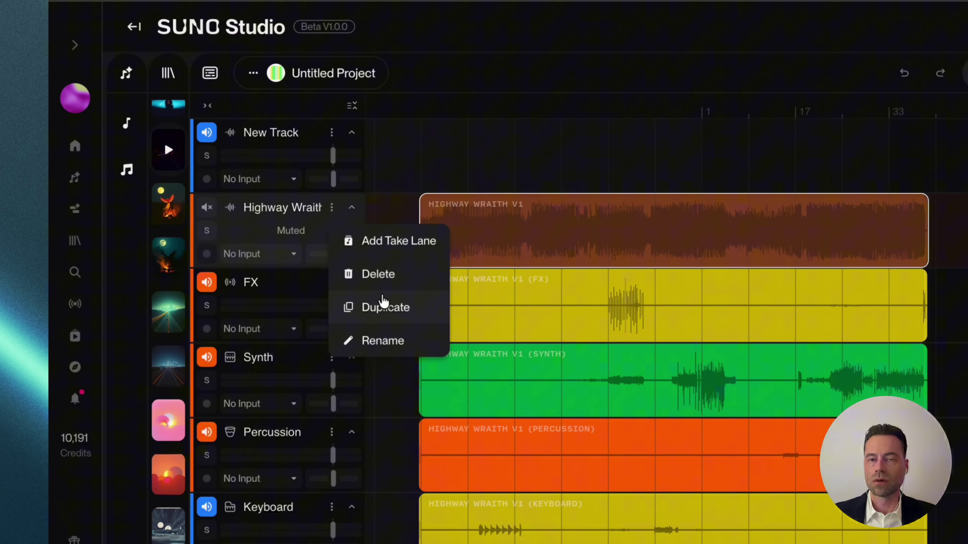
click(375, 274)
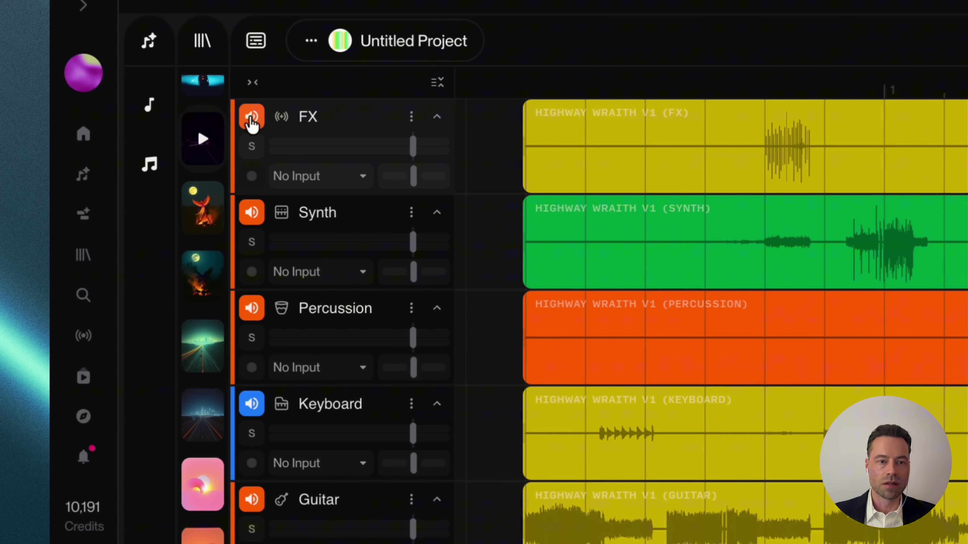
Step: Mute and unmute the FX track, solo the Vocals track, and start playback
click(251, 118)
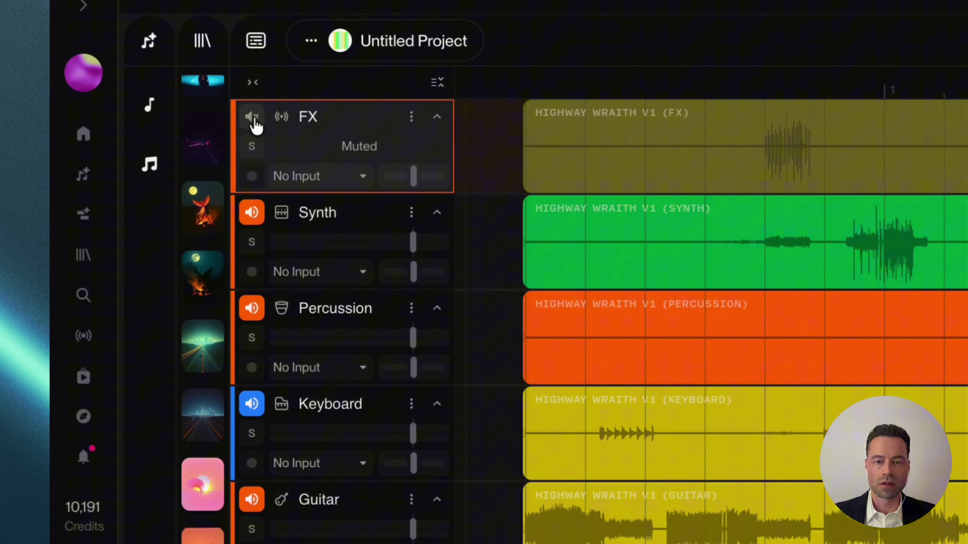
click(251, 117)
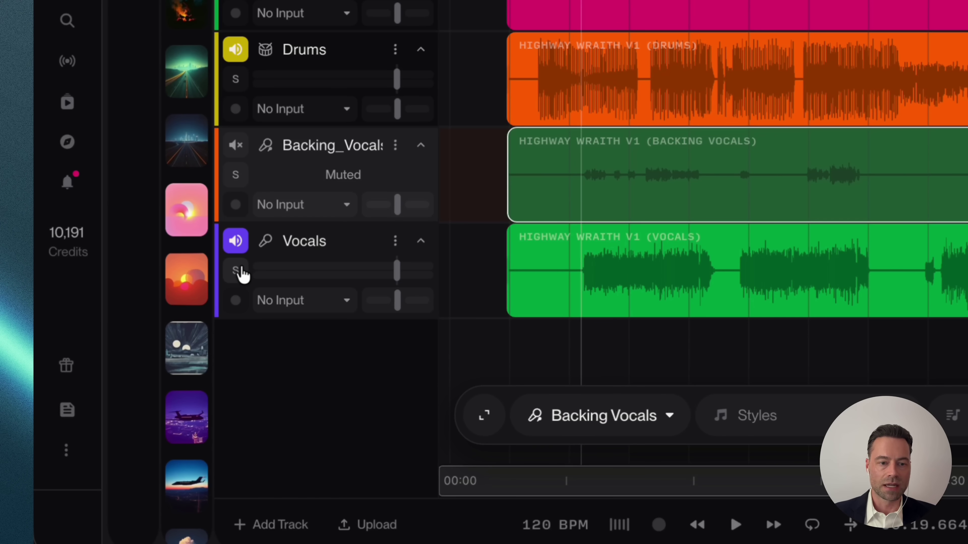
click(239, 271)
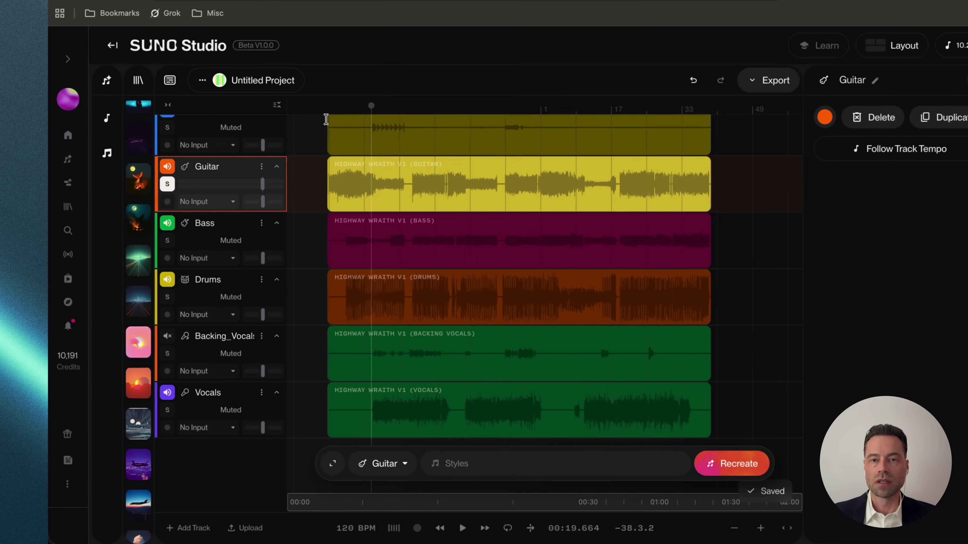
key(space)
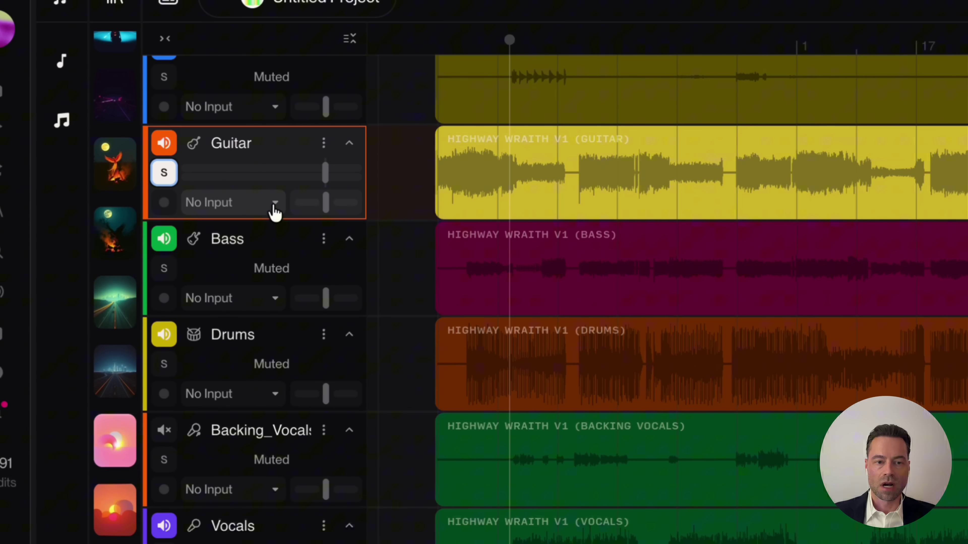
Step: Review the Guitar track's inputs, keep its name Guitar, and add a fade-in to the Bass clip
click(276, 212)
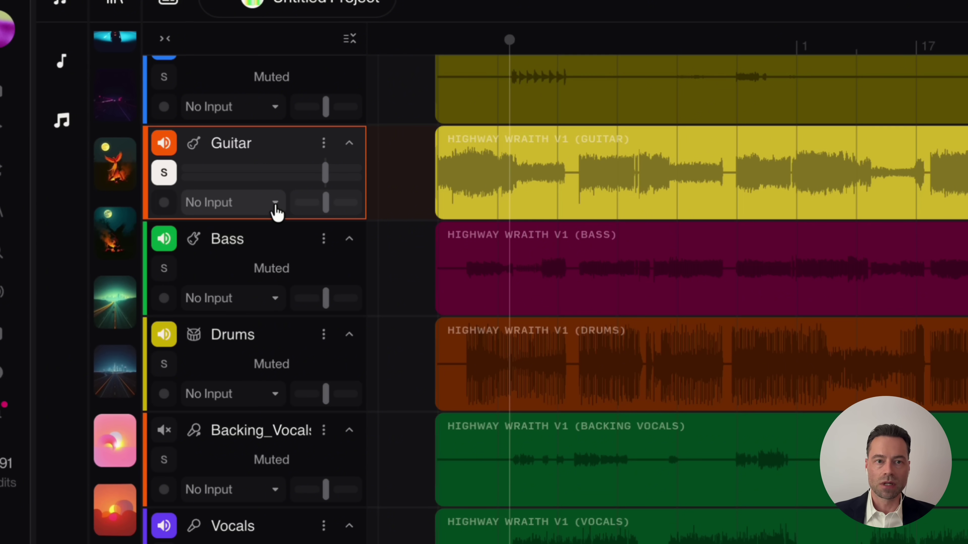
click(276, 213)
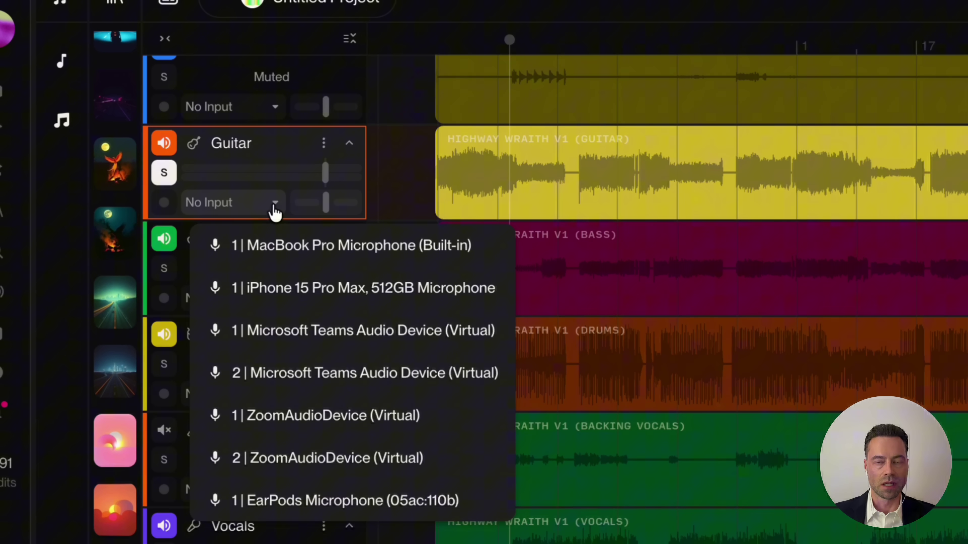
click(230, 142)
double_click(230, 143)
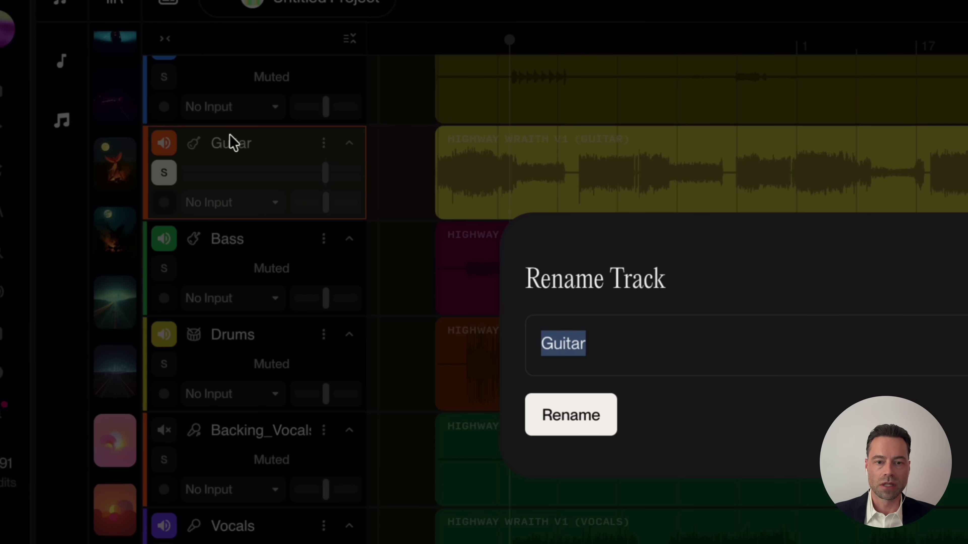
key(Escape)
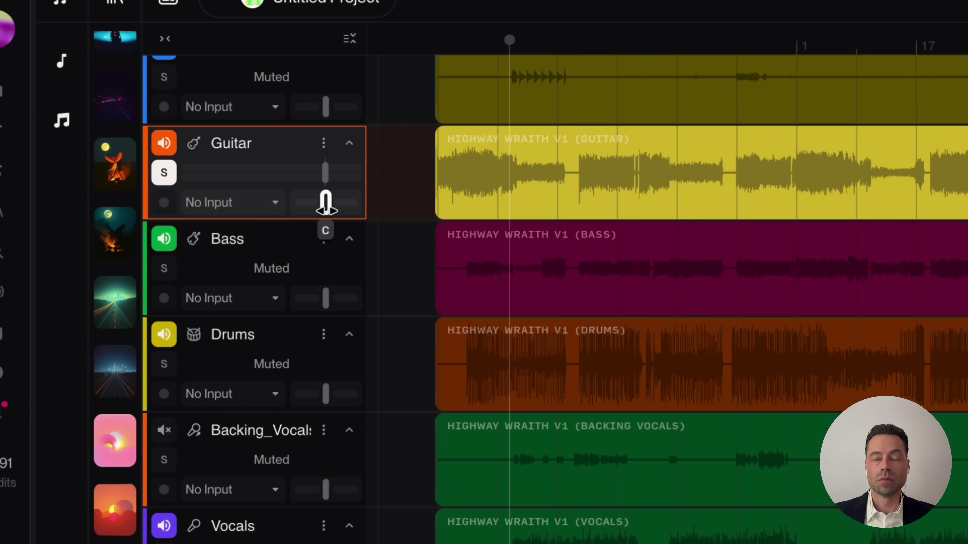
click(462, 268)
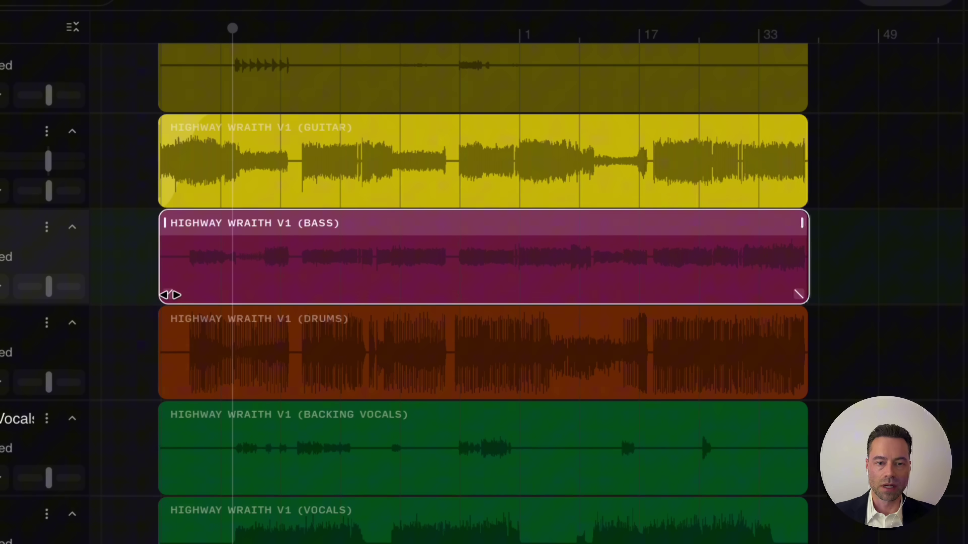
drag(171, 294, 231, 297)
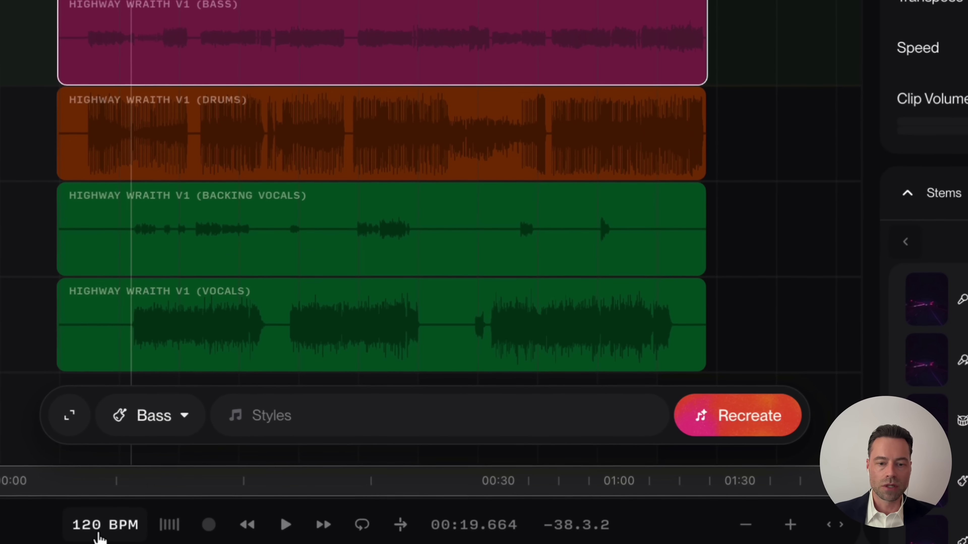
click(98, 533)
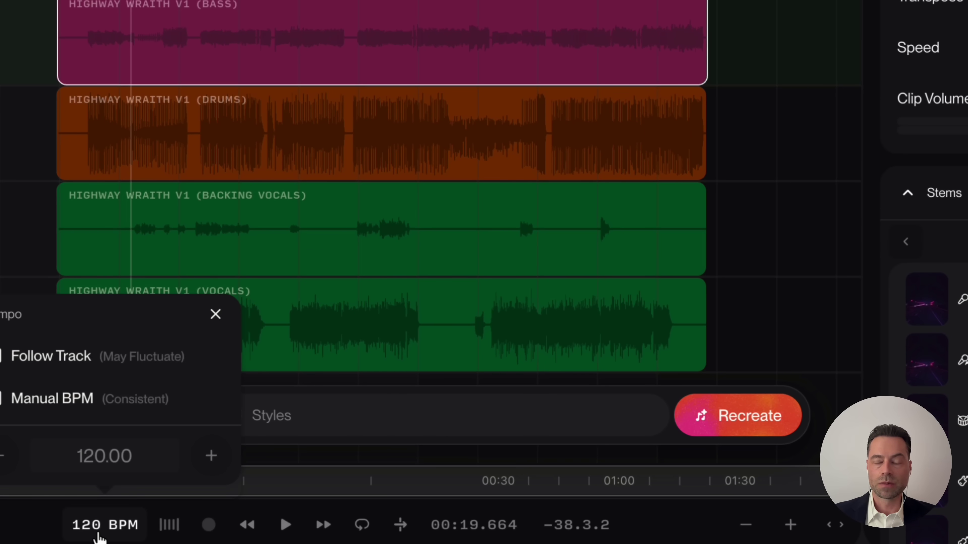
click(99, 533)
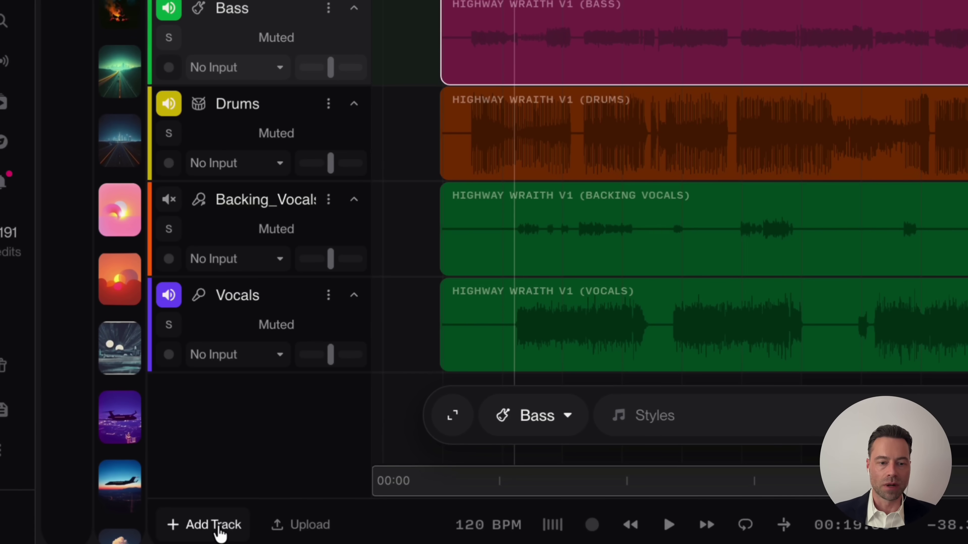
Step: Add a new track below Backing_Vocals and mark a short region at its start
click(214, 525)
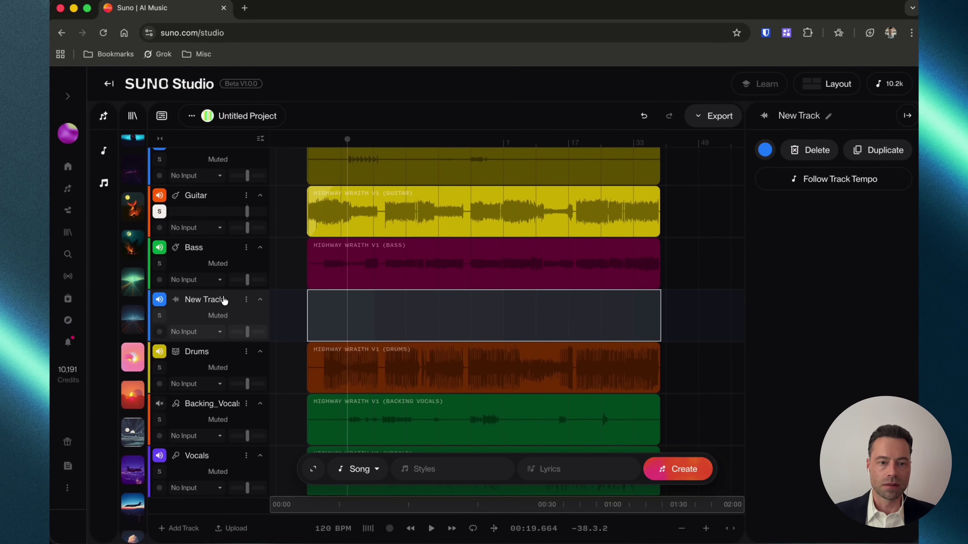
scroll(540, 72, down, 1)
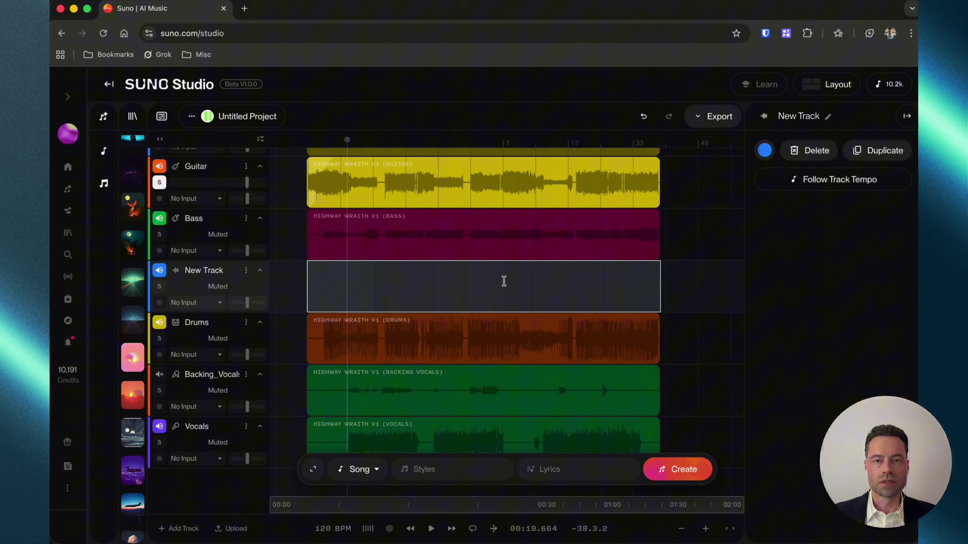
drag(214, 280, 204, 404)
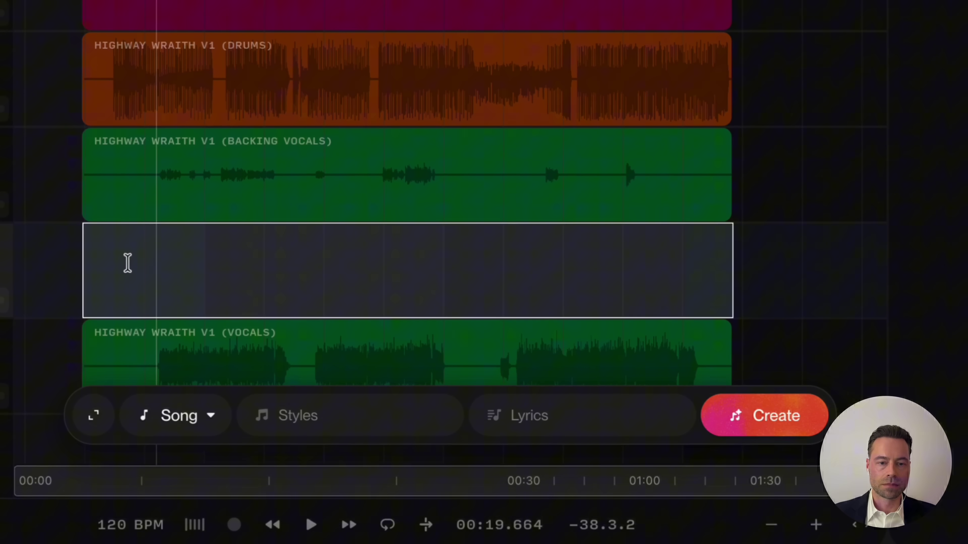
drag(88, 254, 126, 257)
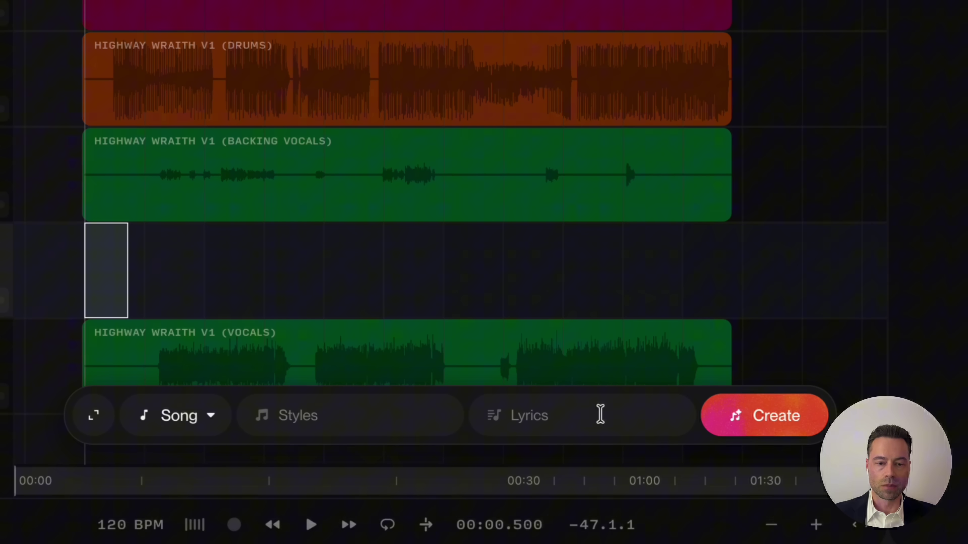
Step: Generate a Vocals clip with style 'hard rock' and lyrics 'Oh yeah, let's kick it!'
click(208, 423)
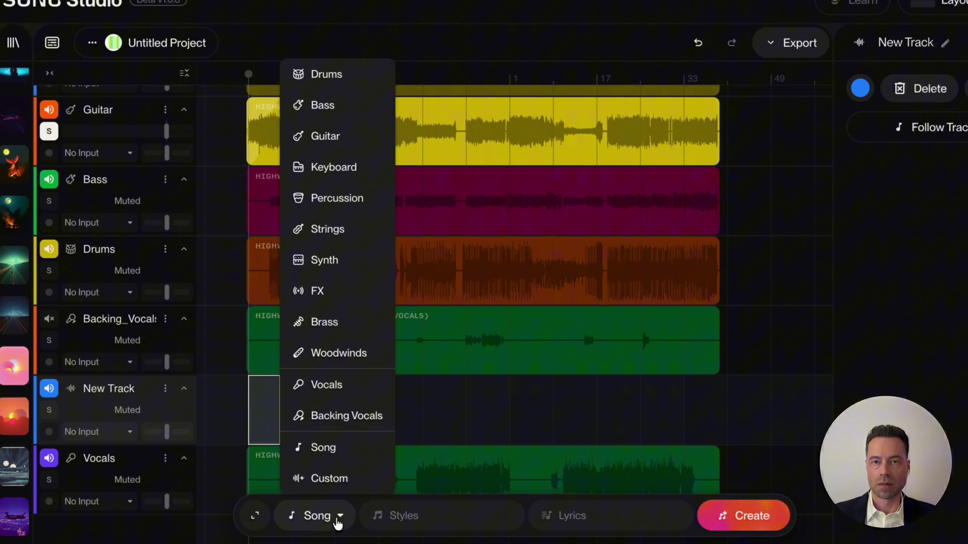
click(330, 479)
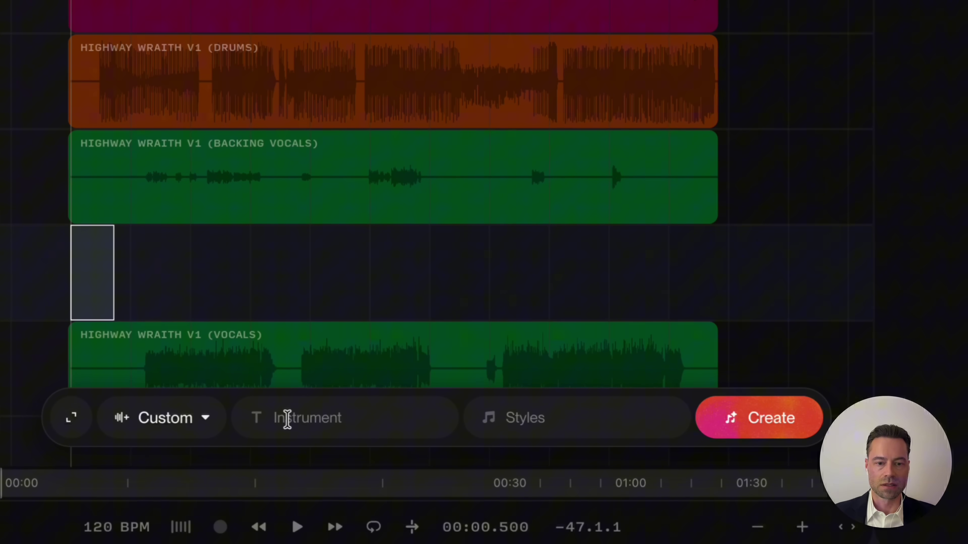
click(72, 424)
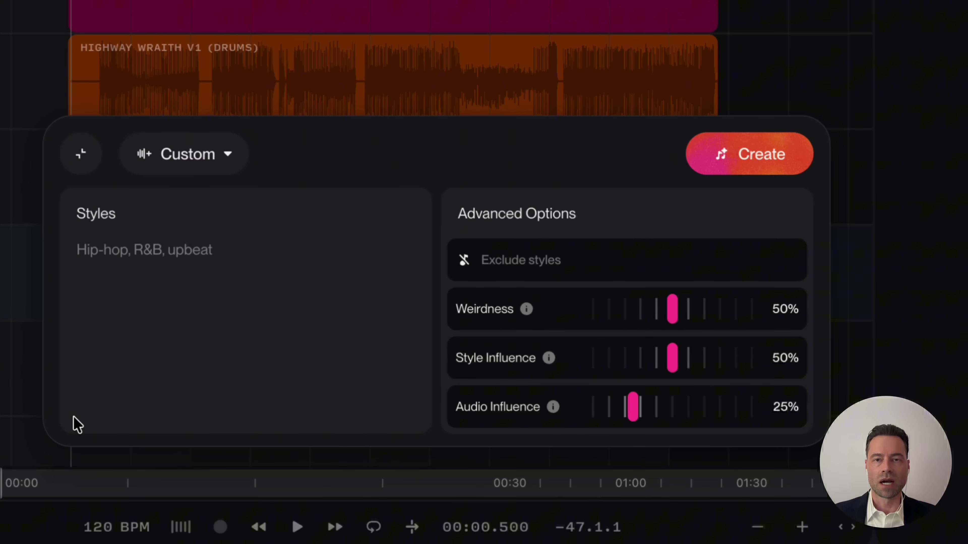
click(162, 417)
click(175, 252)
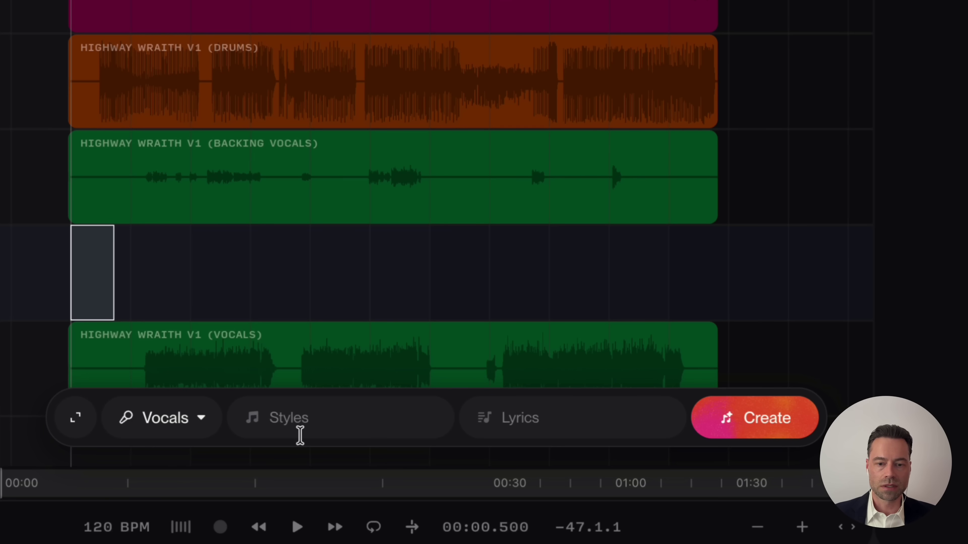
click(309, 413)
text(hard)
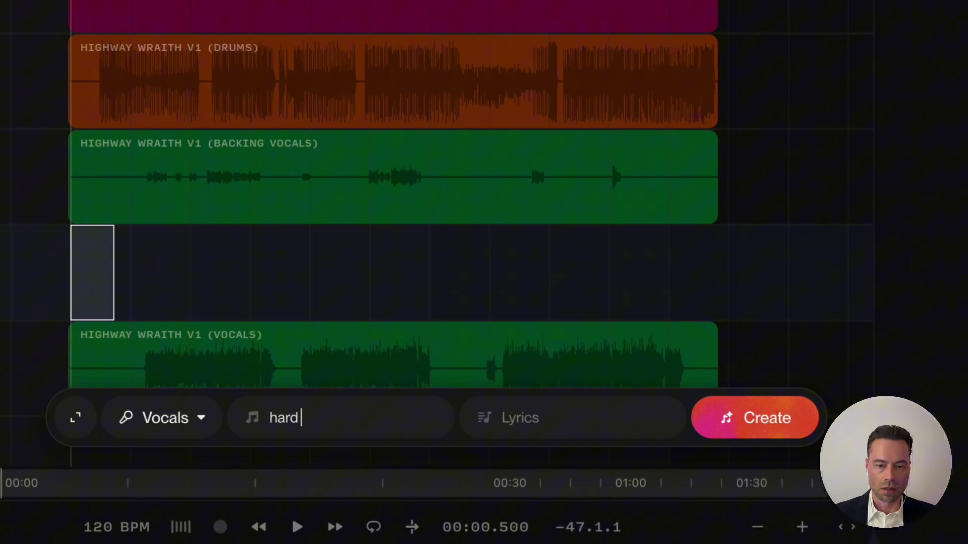
text( rock)
key(Tab)
text(Oh yeah, let's kick it!)
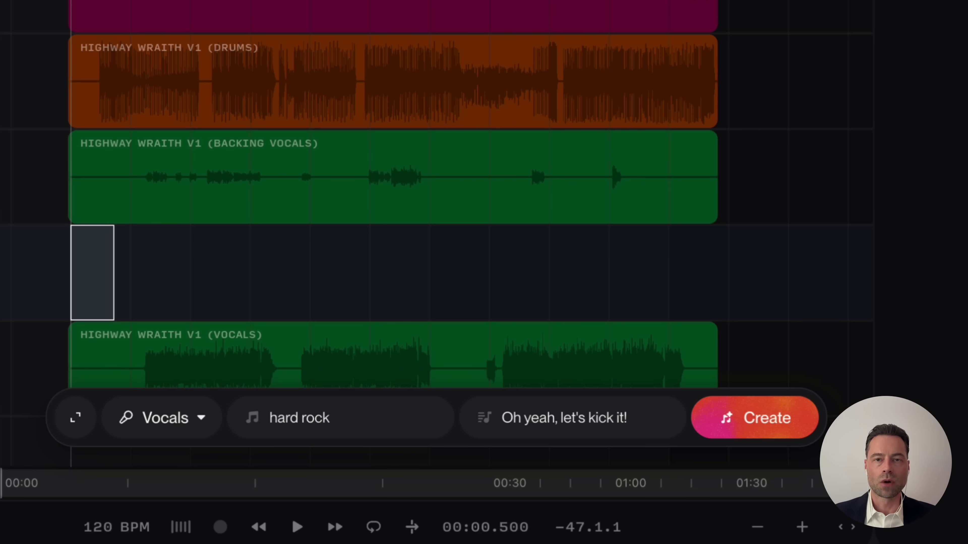
click(763, 419)
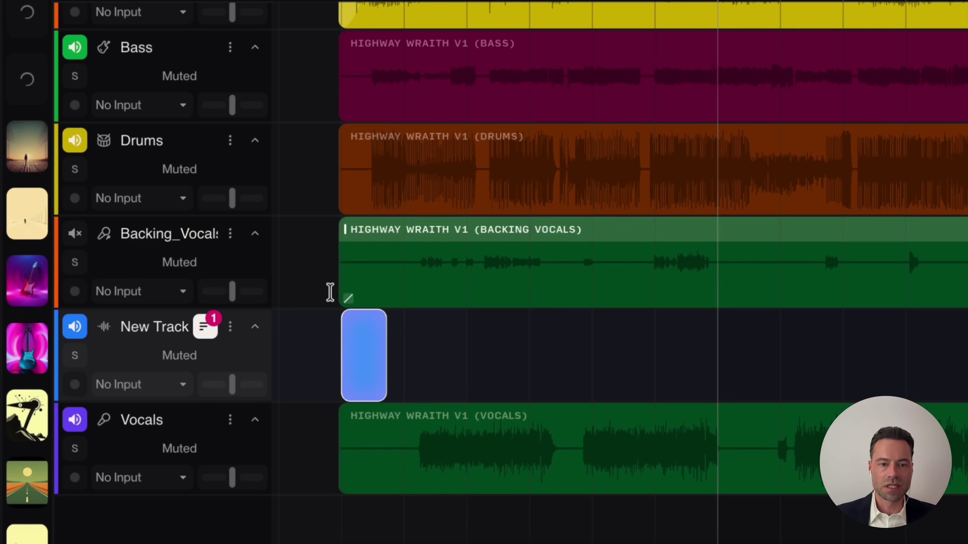
Step: Play the generated vocal take from the take lanes, then extract its stems into a Vocals track
click(205, 329)
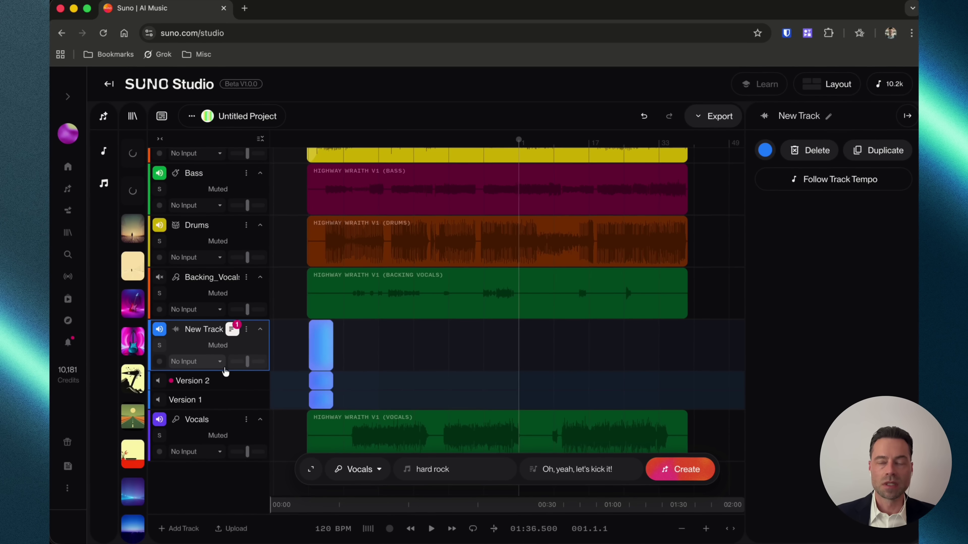
click(311, 143)
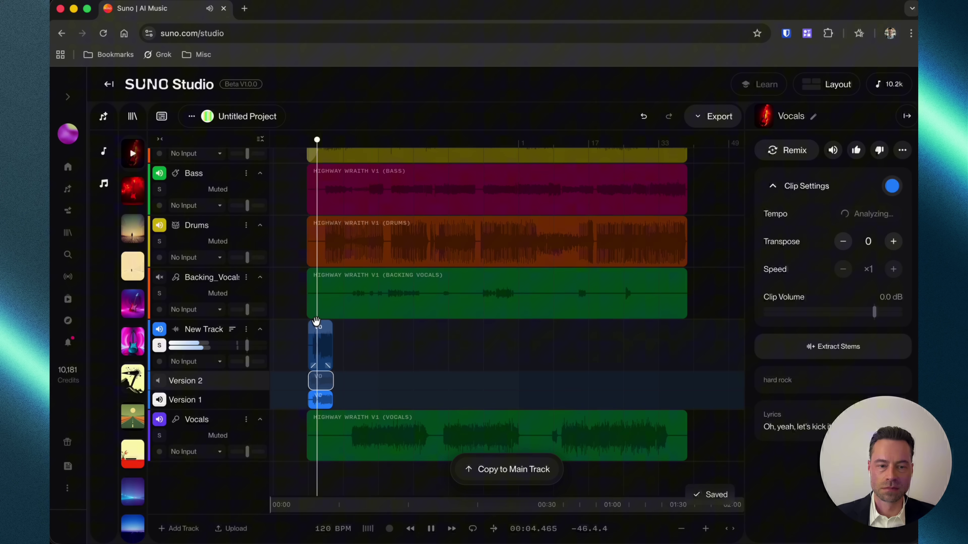
key(space)
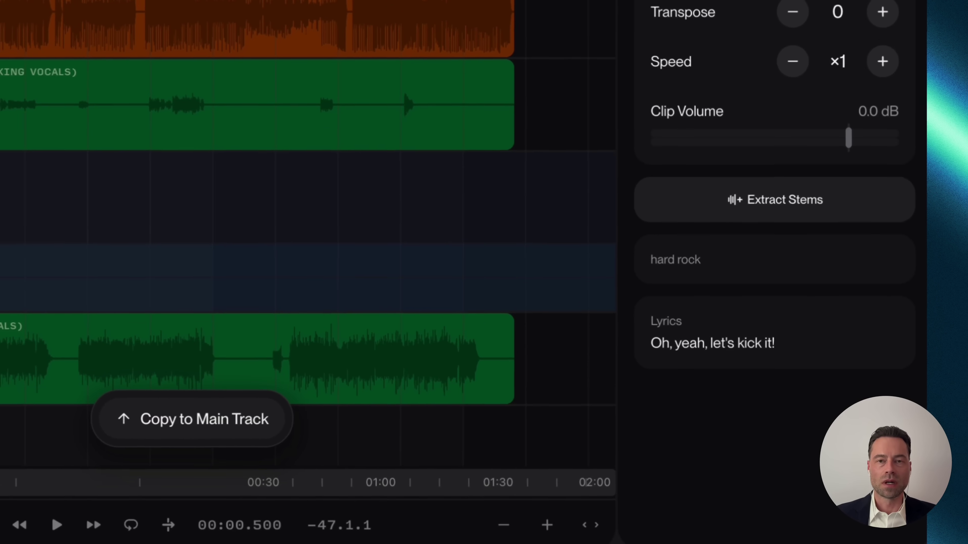
click(733, 216)
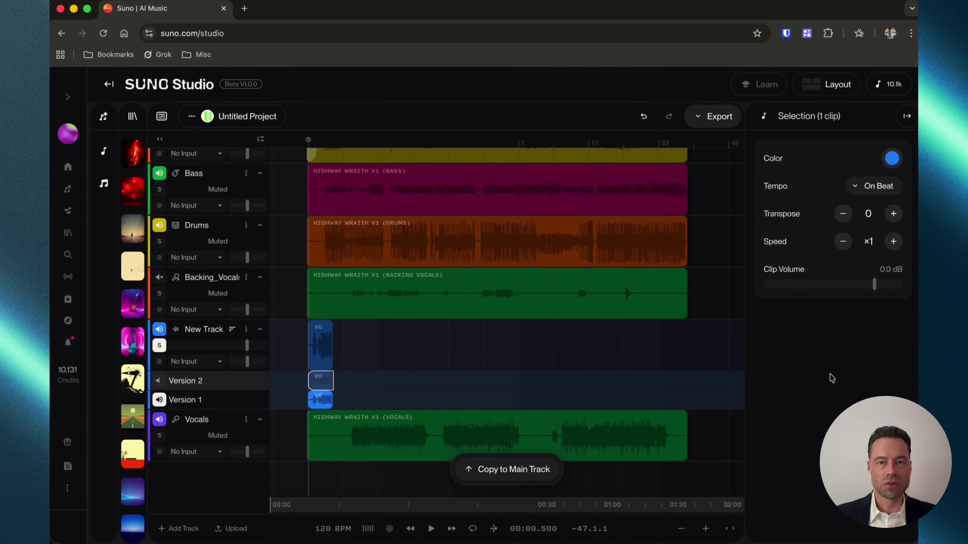
click(391, 414)
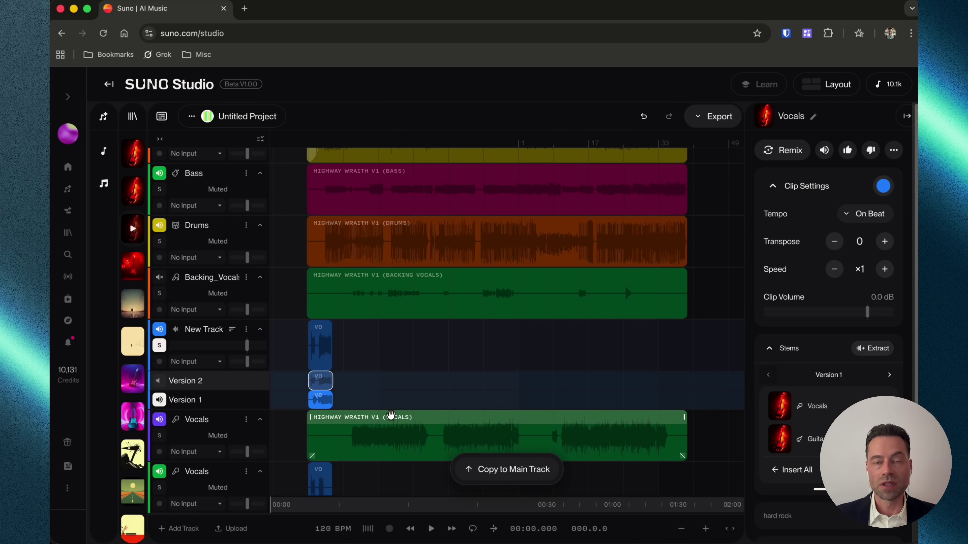
right_click(295, 389)
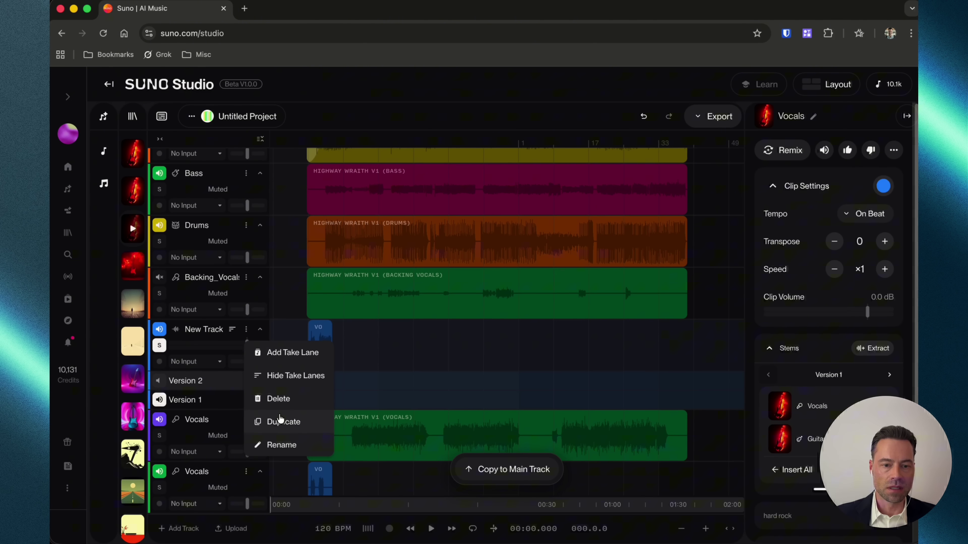
Step: Delete the leftover New Track and its takes, then select the FX track
click(277, 407)
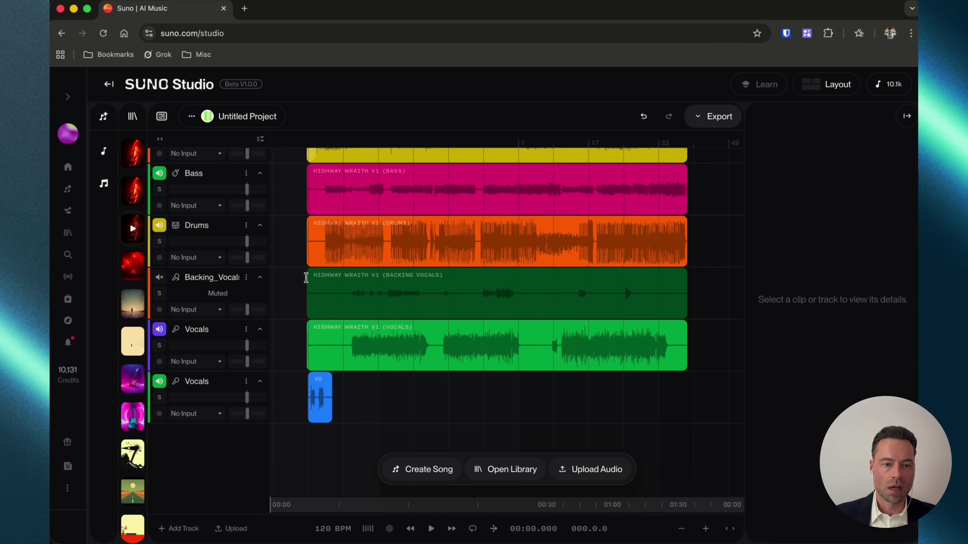
scroll(305, 279, up, 5)
click(300, 157)
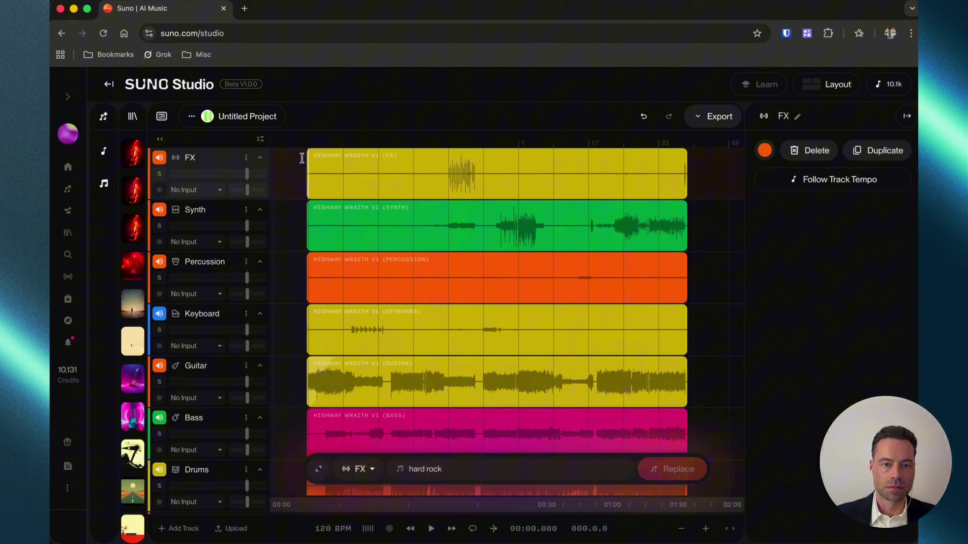
Step: Play the arrangement briefly from near the start, then review the lower tracks
click(313, 139)
key(space)
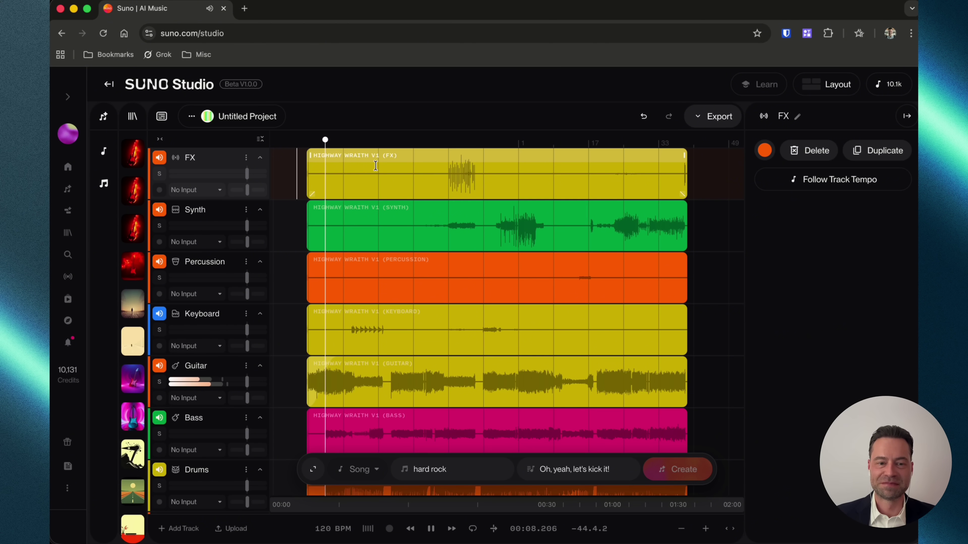
key(space)
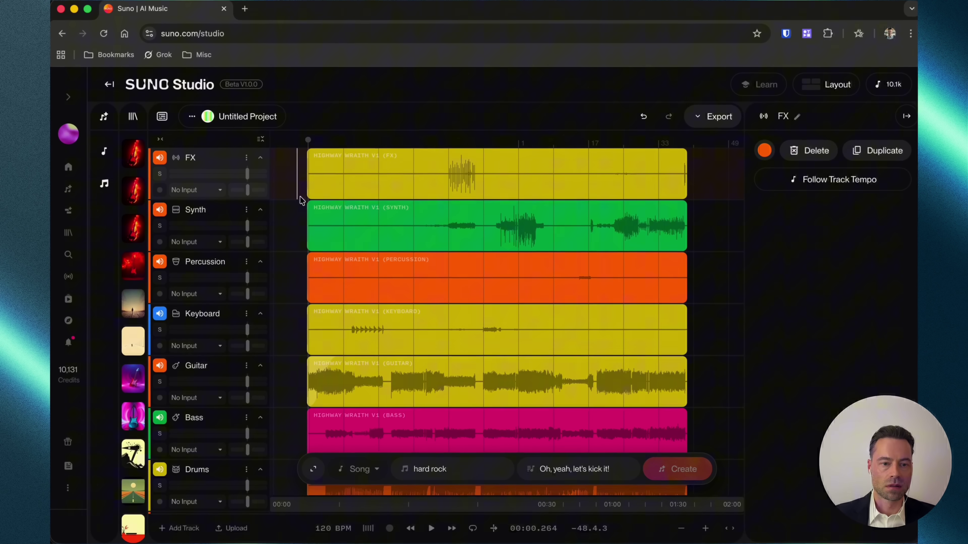
scroll(271, 270, down, 3)
scroll(223, 273, down, 2)
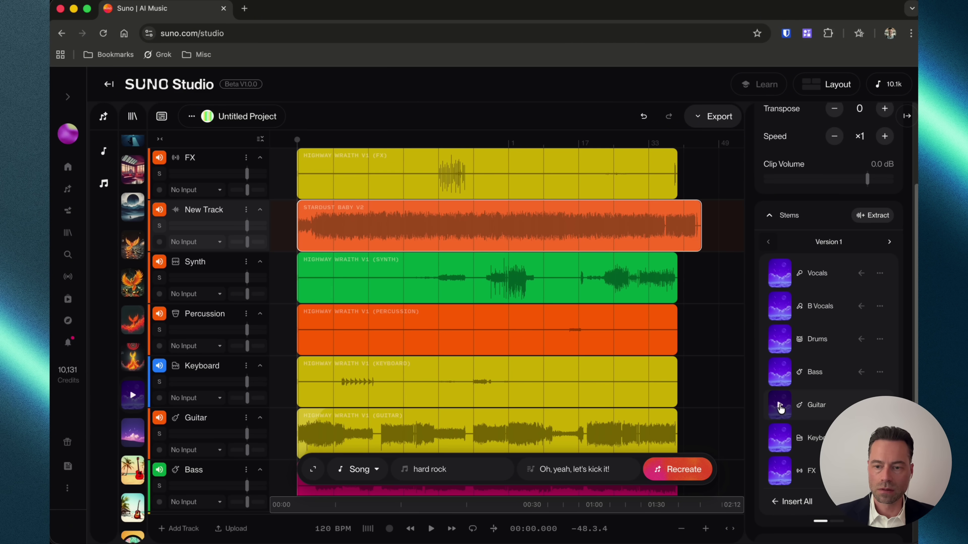
Step: Preview and insert Stardust Baby v2's Guitar stem, then set the track mutes
click(779, 405)
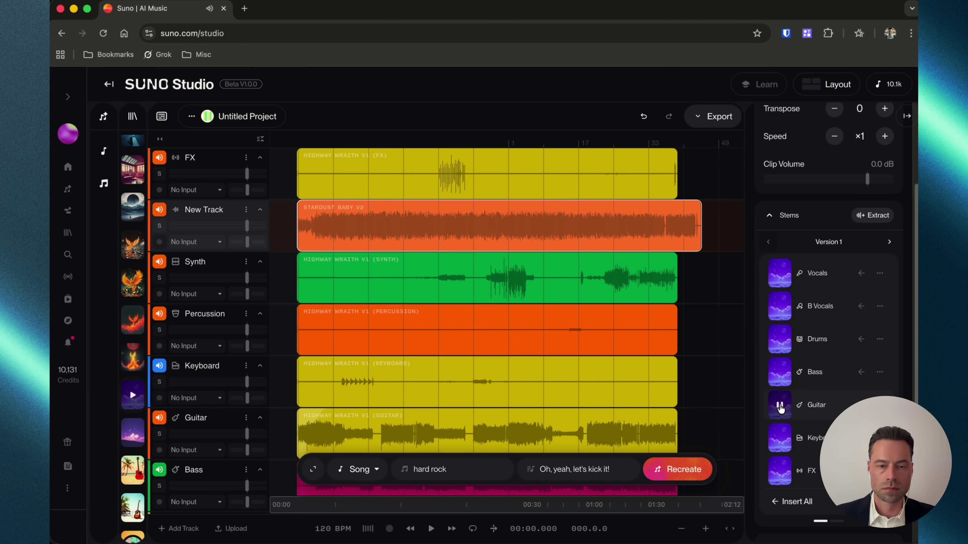
click(779, 407)
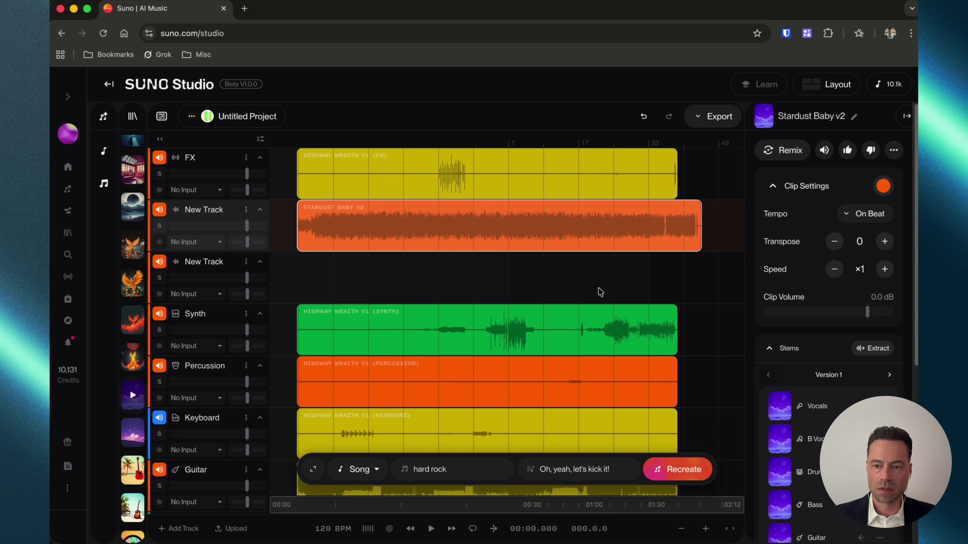
click(160, 210)
click(160, 261)
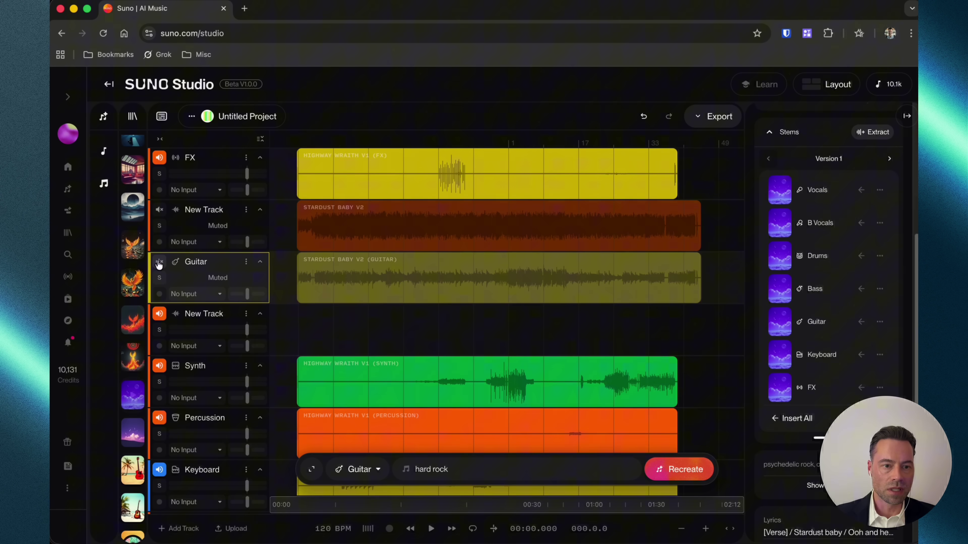
Step: Remove the leftover empty track and play the arrangement from the start
key(ctrl+z)
key(space)
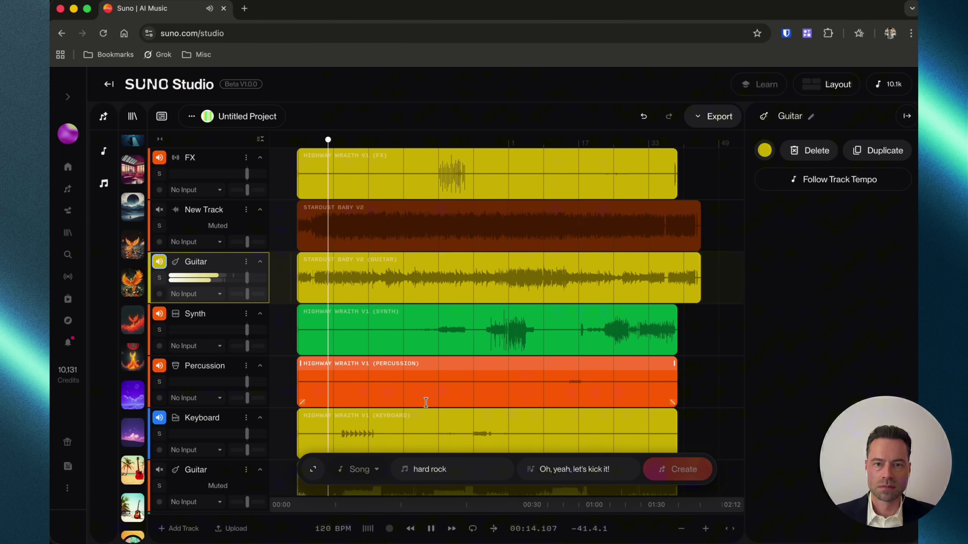
key(space)
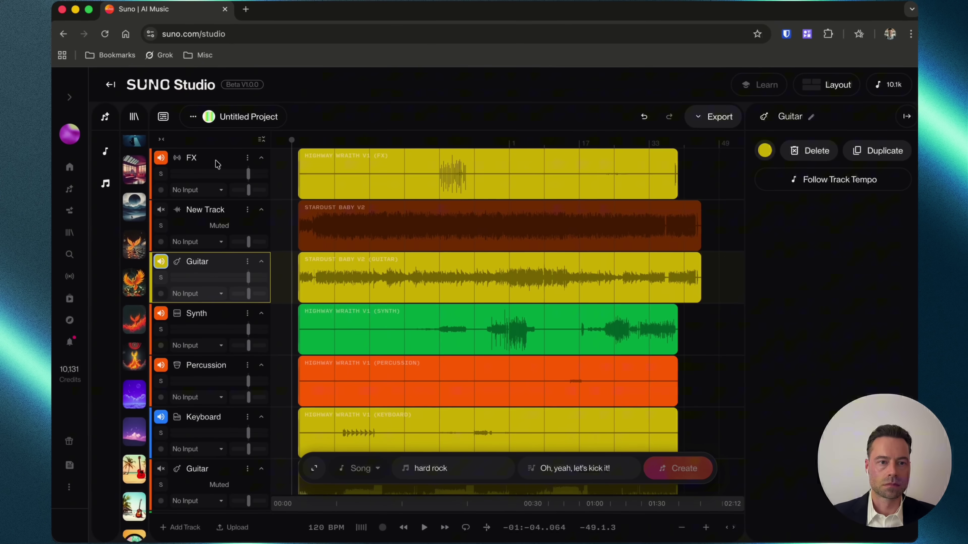
Step: Bring Highway Wraith v1 into the Create panel and choose to make a Cover
click(134, 117)
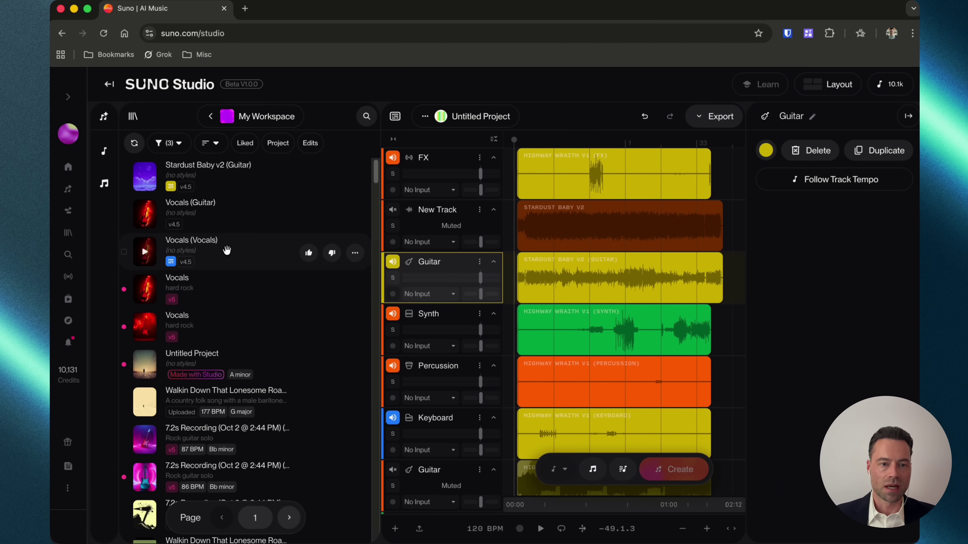
click(104, 116)
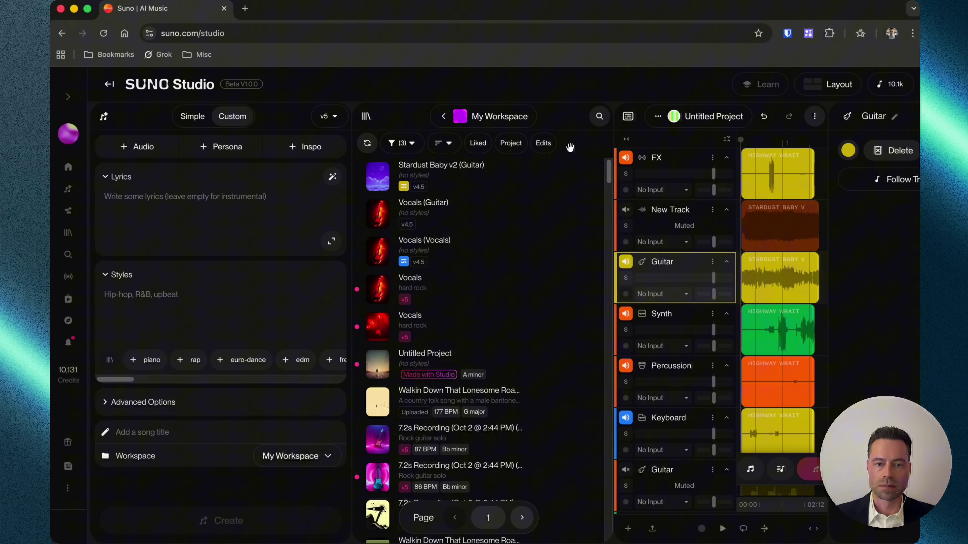
scroll(464, 339, down, 5)
scroll(445, 348, down, 8)
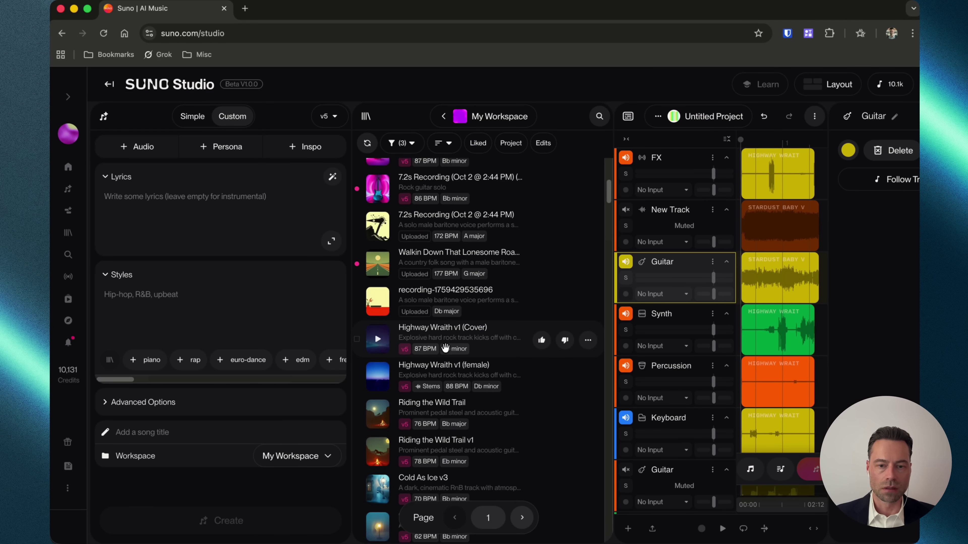
drag(443, 355, 179, 211)
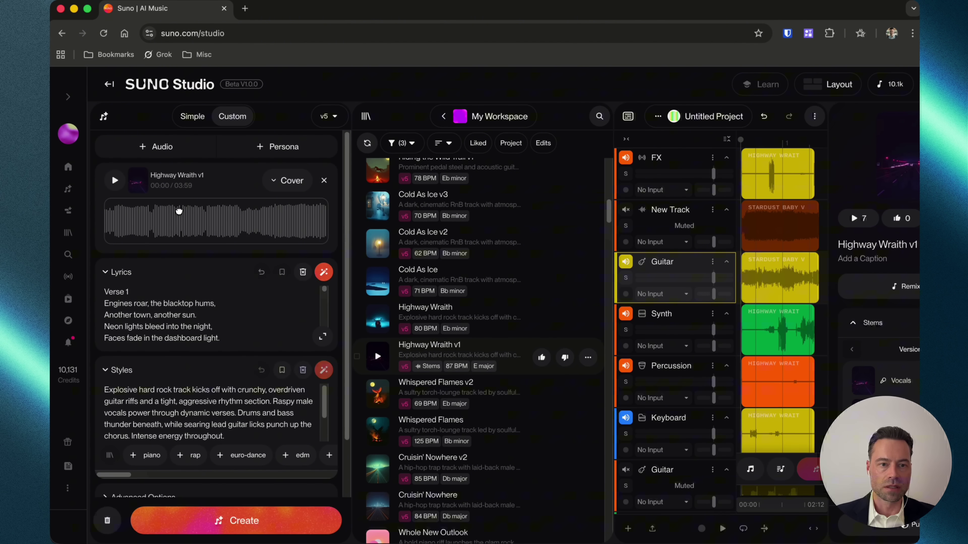
click(271, 183)
Step: In Advanced Options choose Female vocals, set Audio Influence to 80%, and create the cover
scroll(244, 406, down, 1)
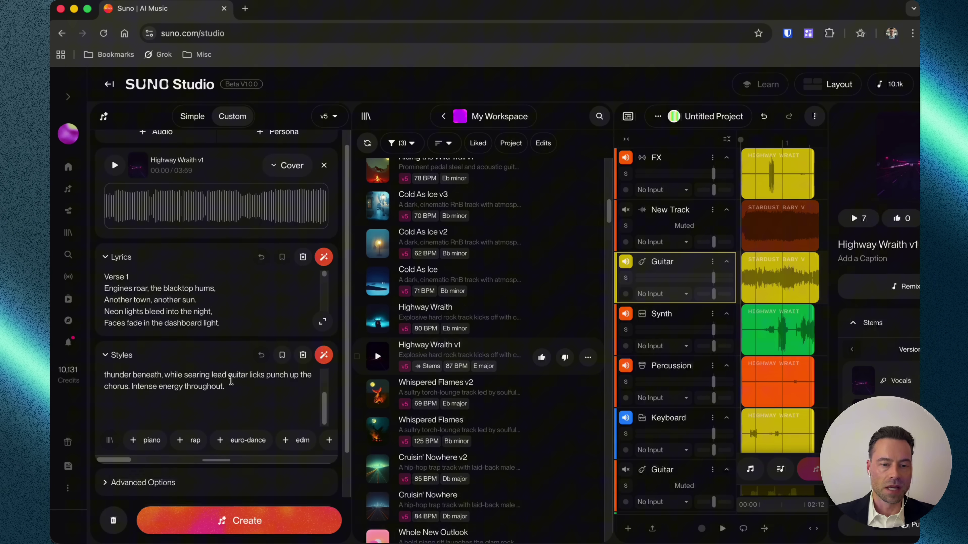
scroll(268, 454, down, 3)
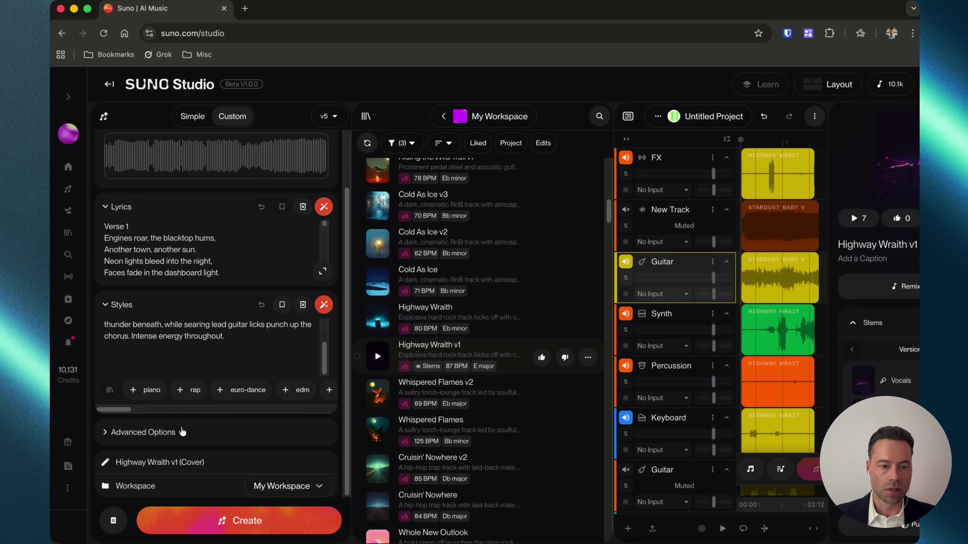
click(102, 436)
scroll(225, 443, down, 3)
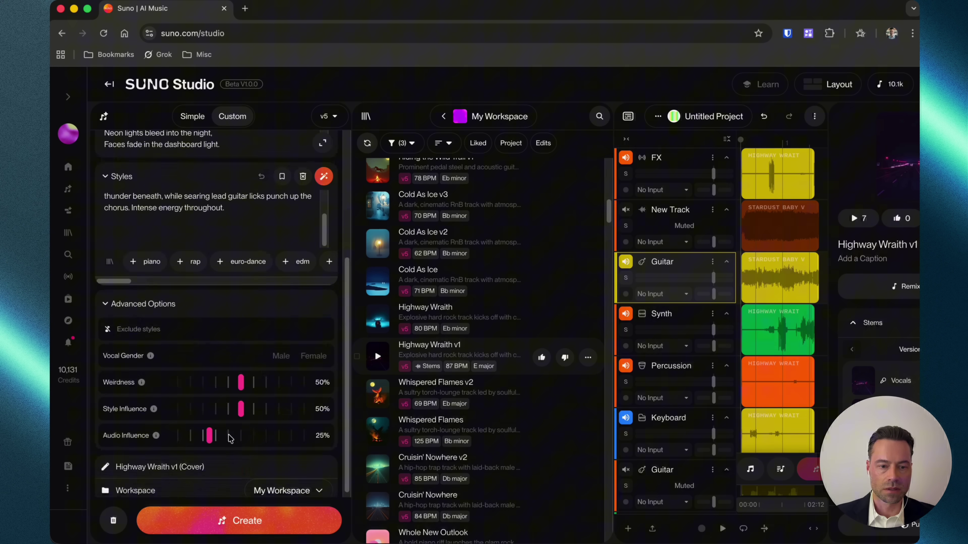
click(313, 352)
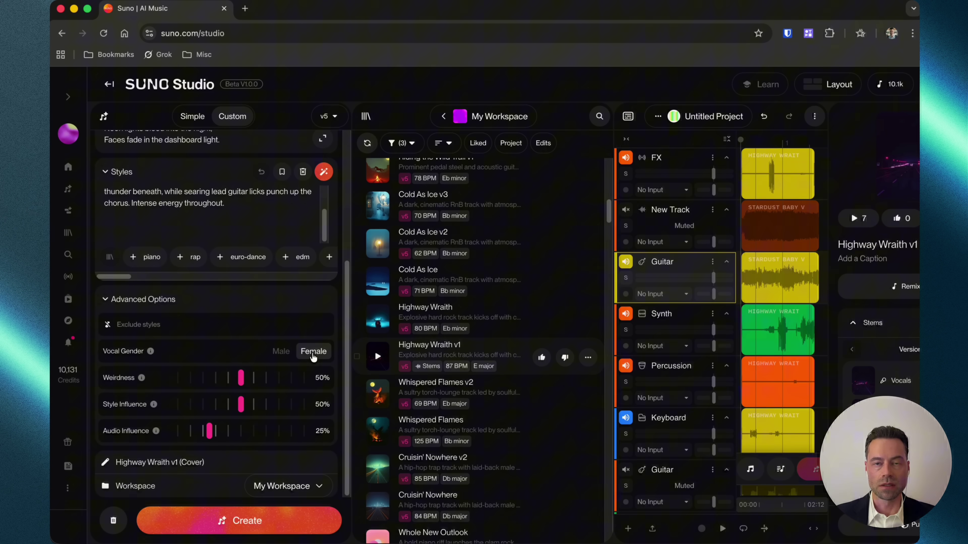
drag(209, 432, 282, 427)
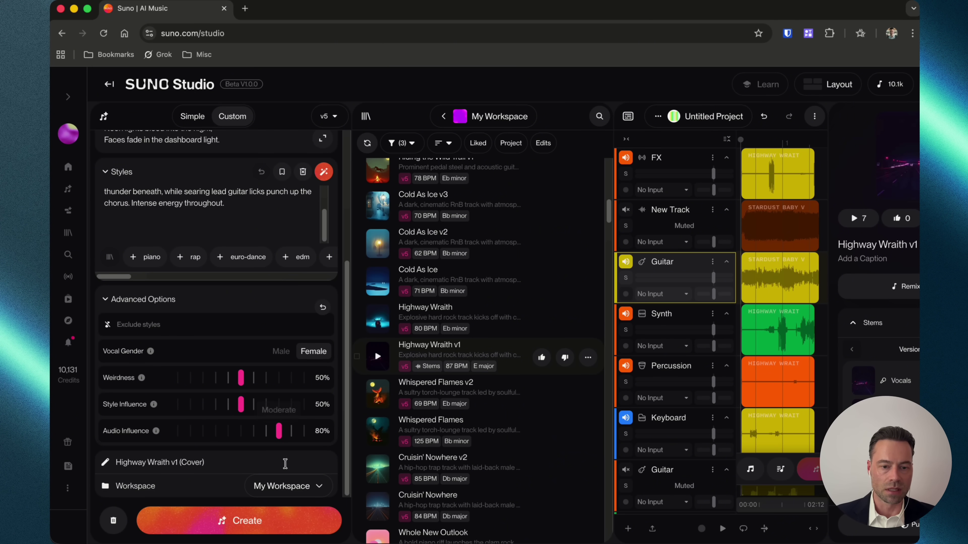
click(258, 525)
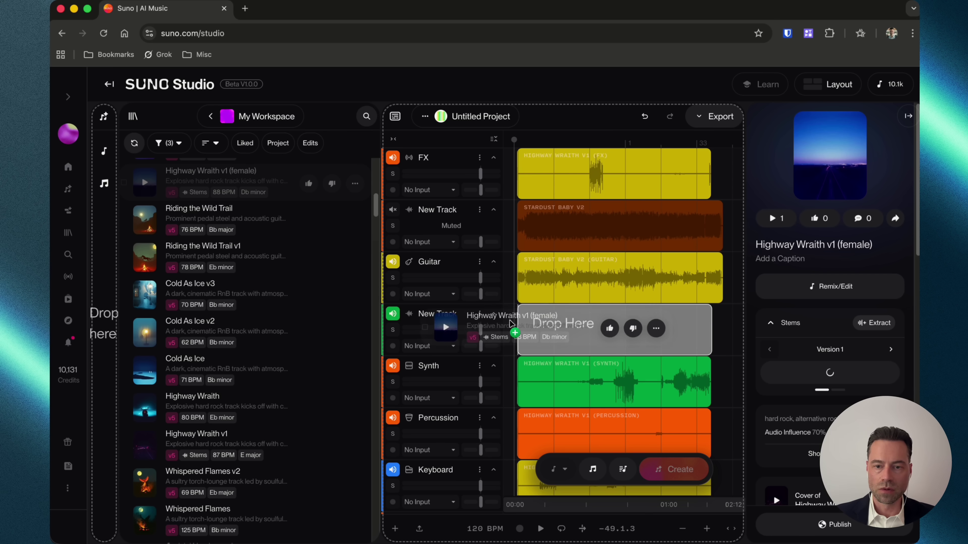
Step: Place the female-vocal Highway Wraith v1 version on its own timeline track, then stop playback
drag(496, 322, 533, 322)
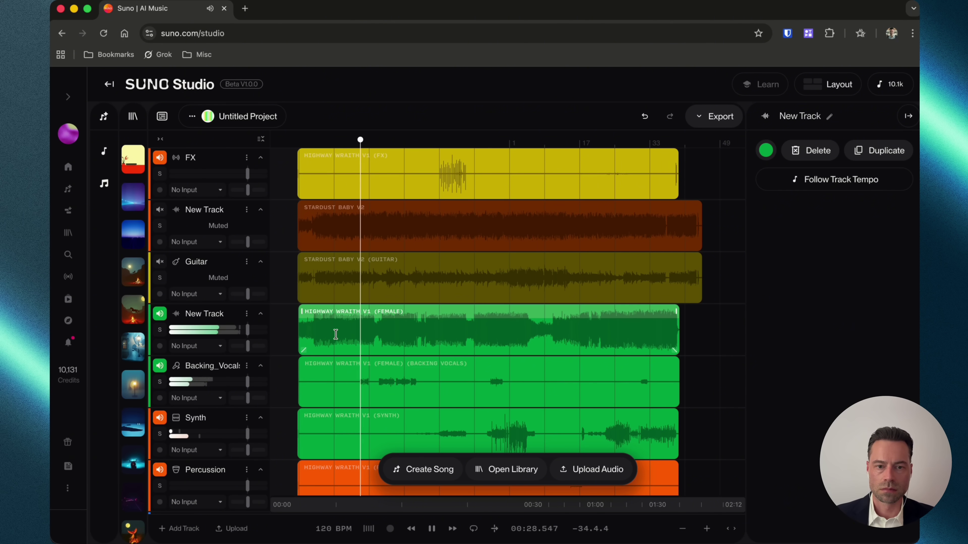
key(space)
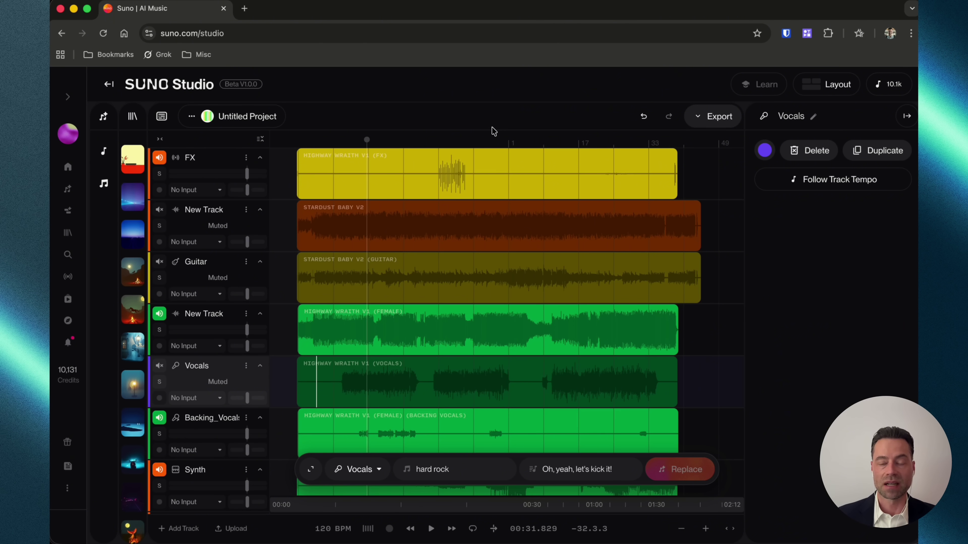
Step: Trim off the opening section of the female vocal clip
click(333, 377)
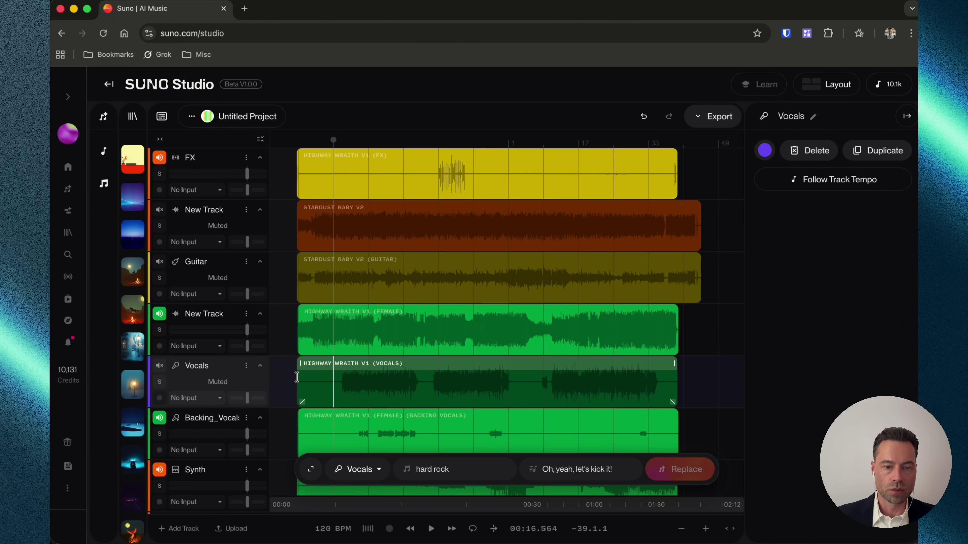
click(296, 377)
click(305, 324)
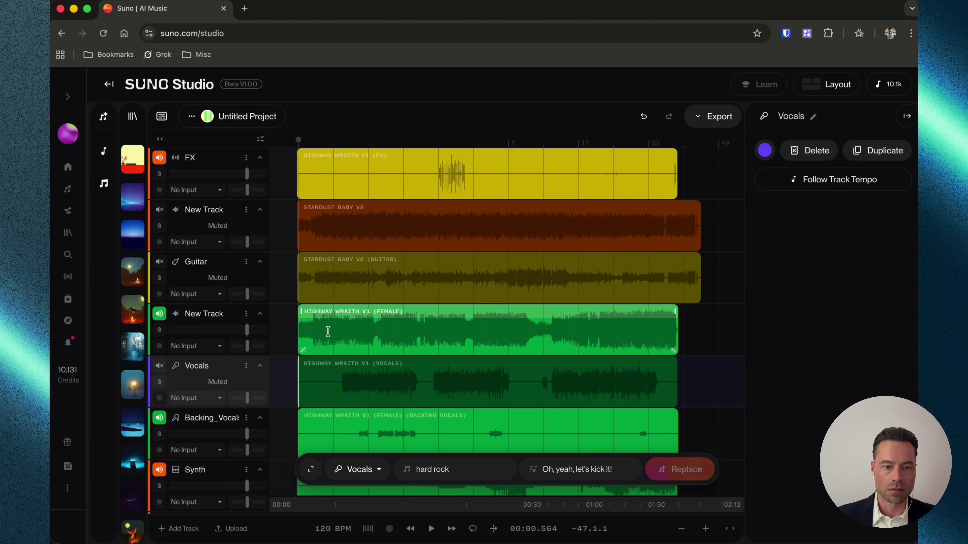
drag(300, 325, 377, 324)
right_click(351, 328)
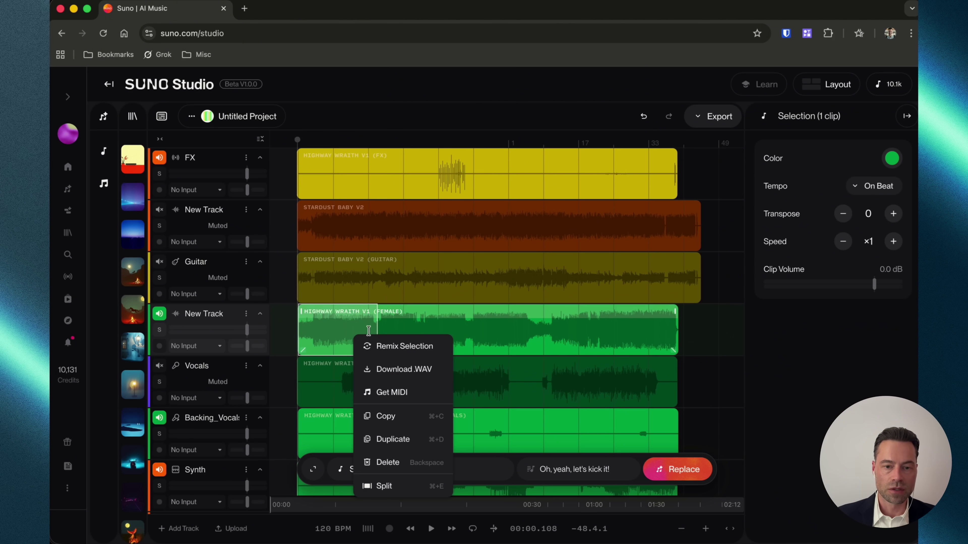
click(393, 460)
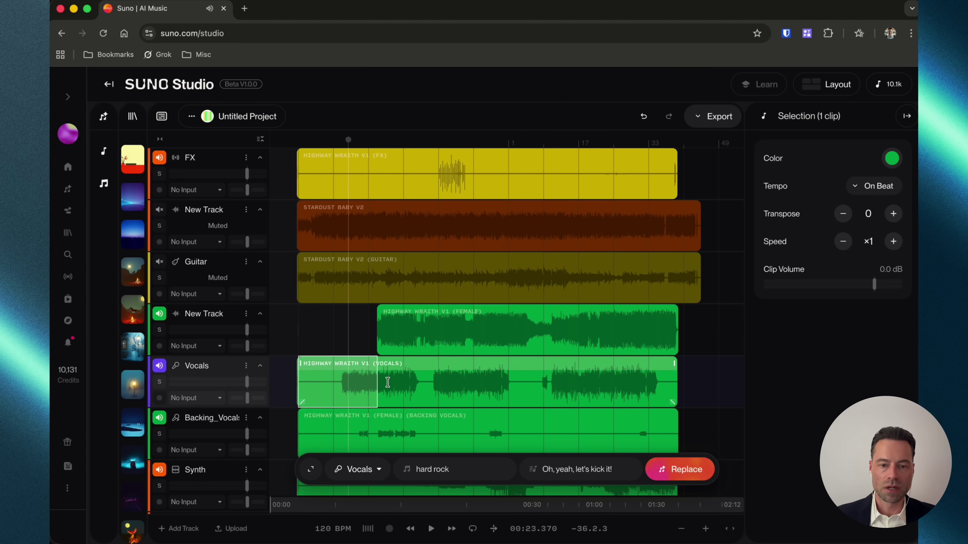
click(388, 382)
Step: Remove a middle section from the original Vocals clip
drag(379, 370, 423, 375)
key(BackSpace)
click(392, 381)
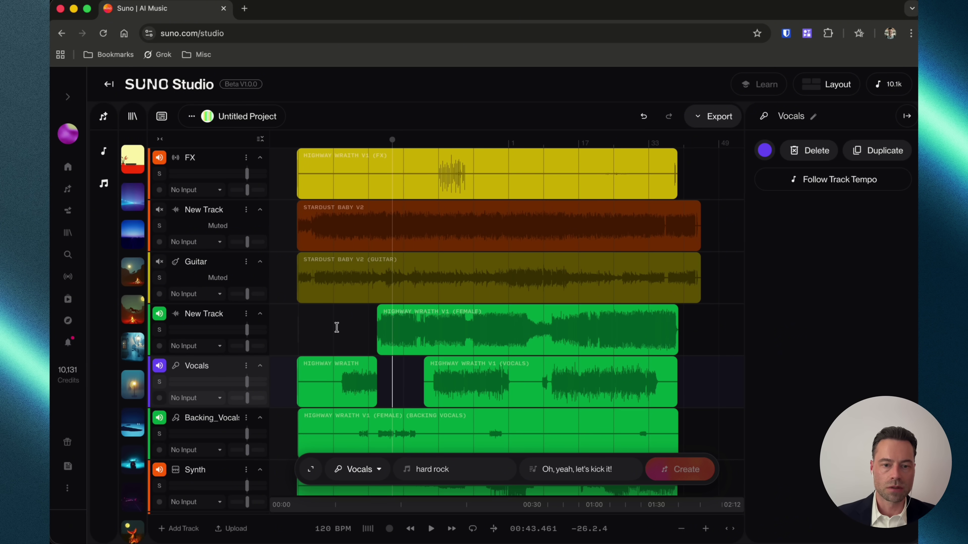
Step: Mute the Backing_Vocals track and play from 00:25.750
click(353, 320)
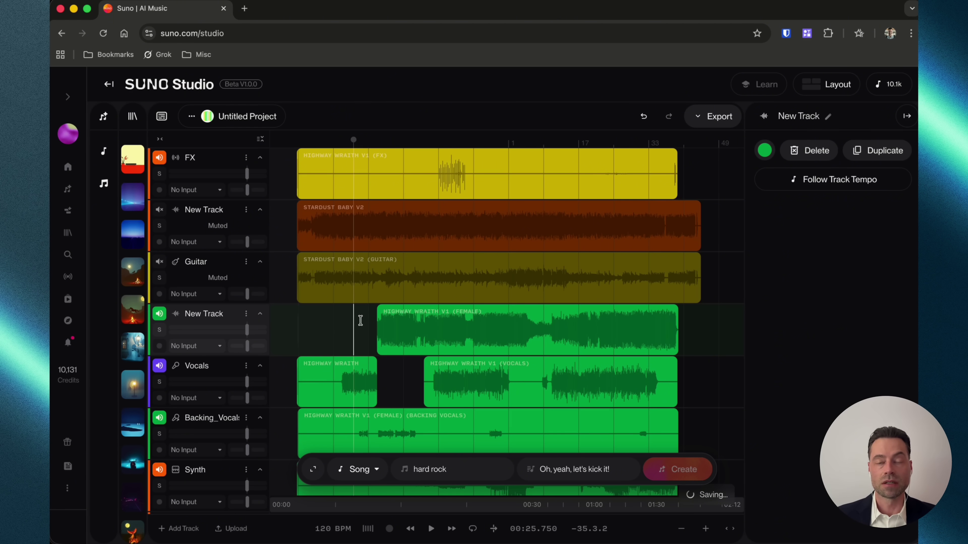
key(Down)
key(Down)
key(m)
key(space)
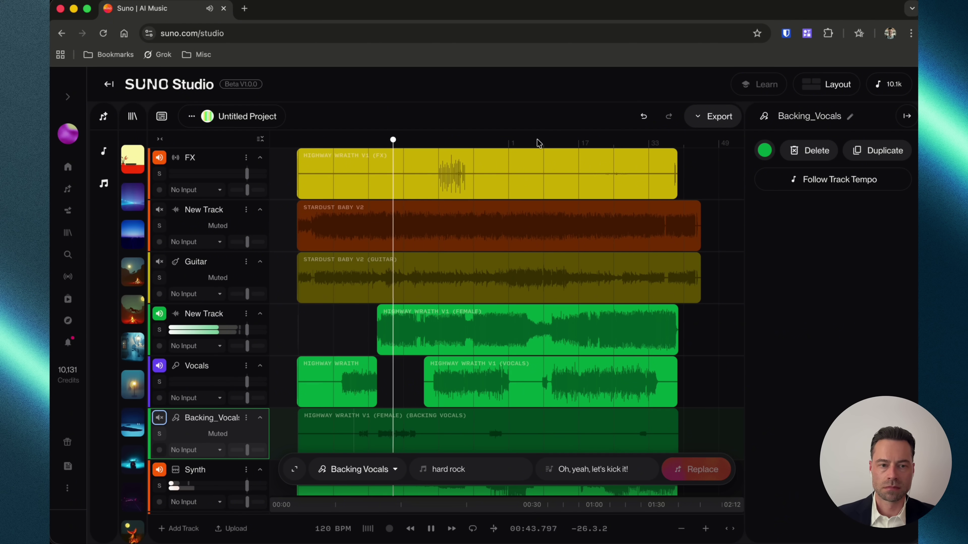
Step: Add a track named My Voice with 1 | EarPods Mic input and arm it for recording
key(space)
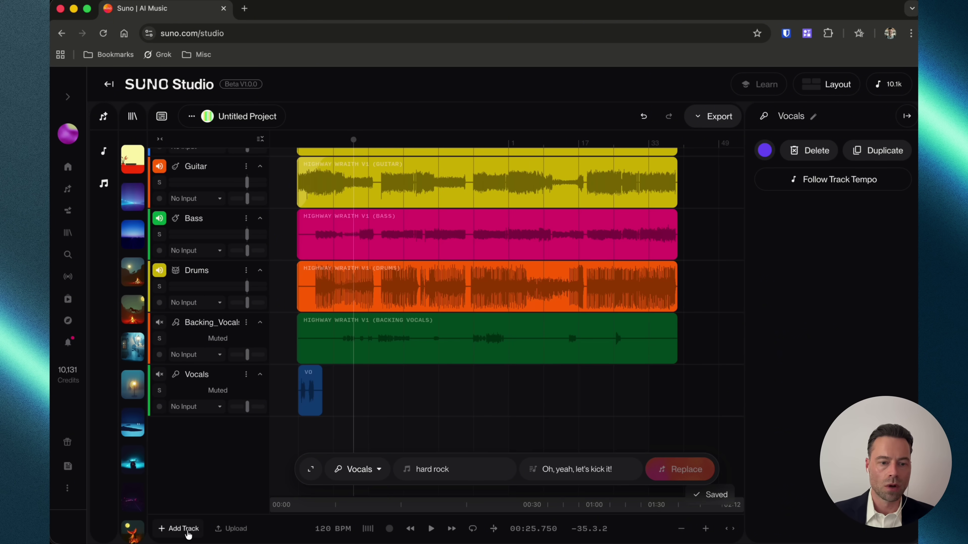
click(180, 529)
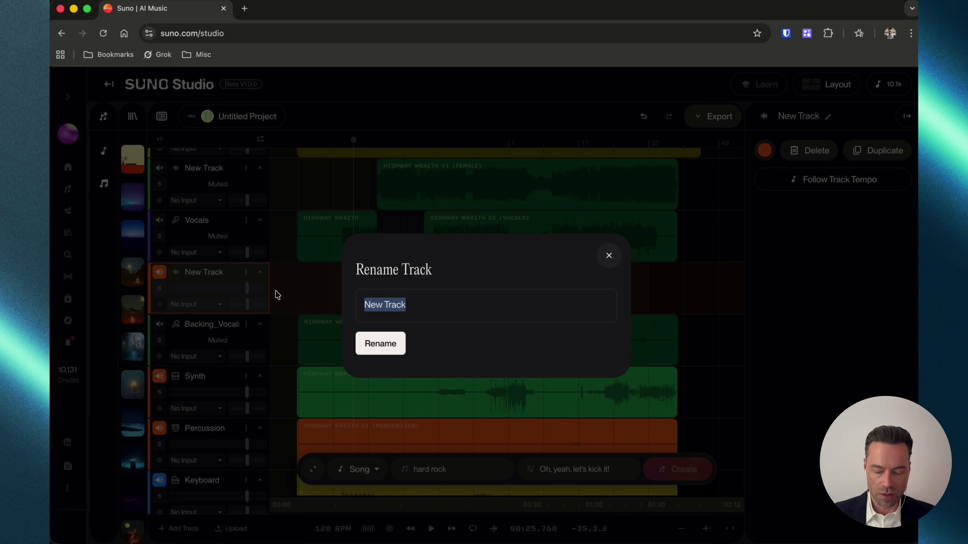
text(My )
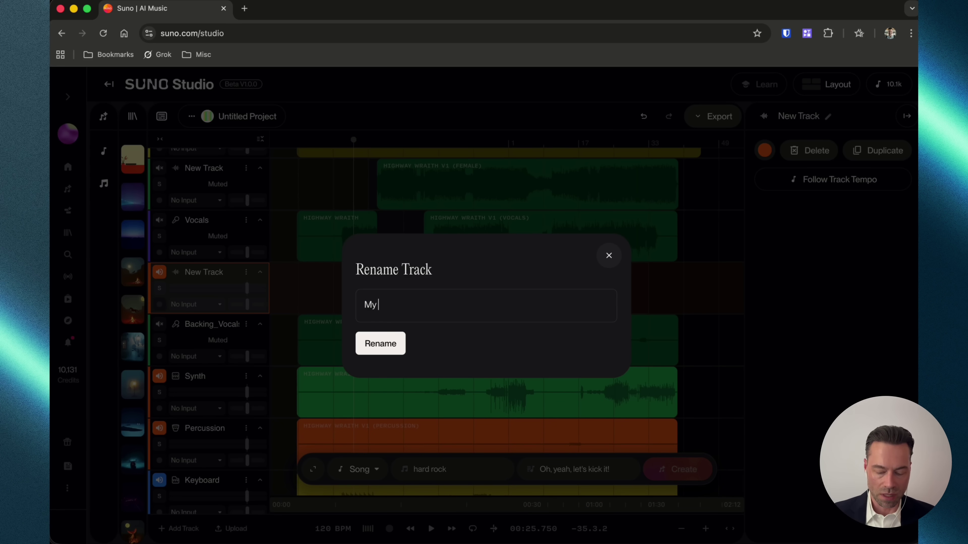
text(Voice)
click(363, 338)
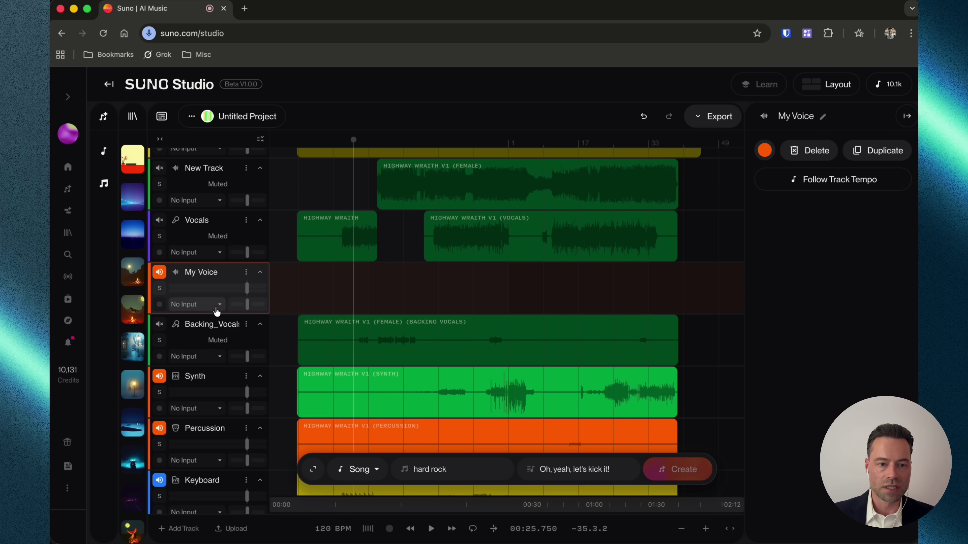
click(217, 311)
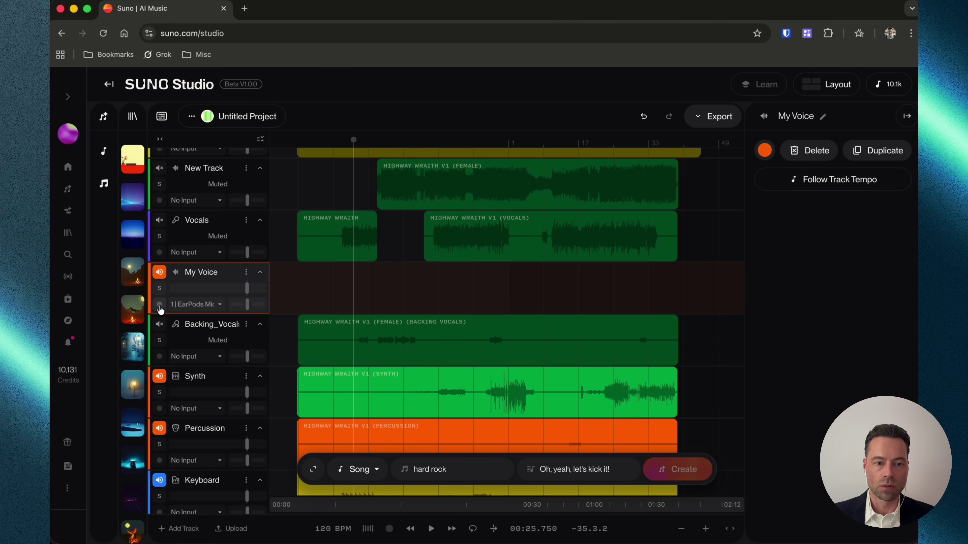
click(159, 304)
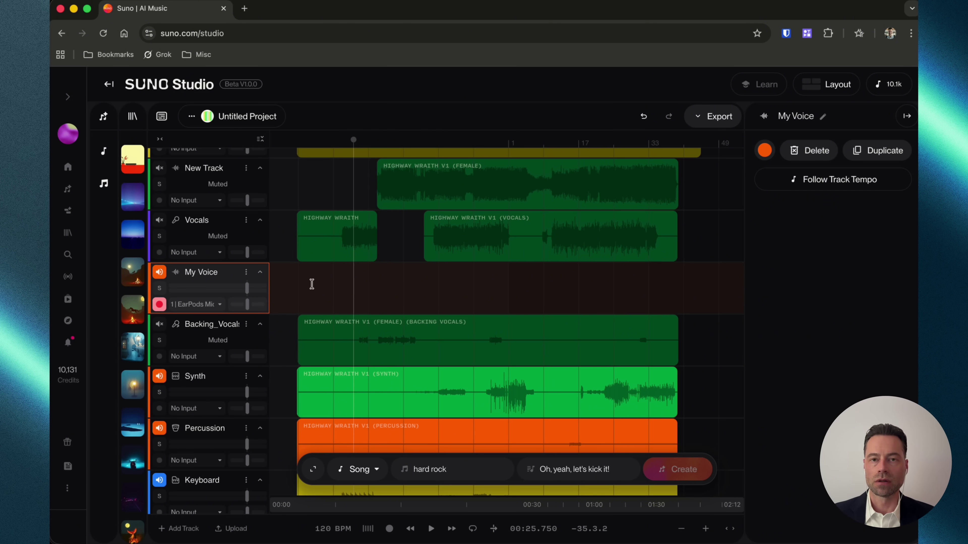
Step: Record two short microphone takes into a range at the start of My Voice
drag(308, 285, 345, 282)
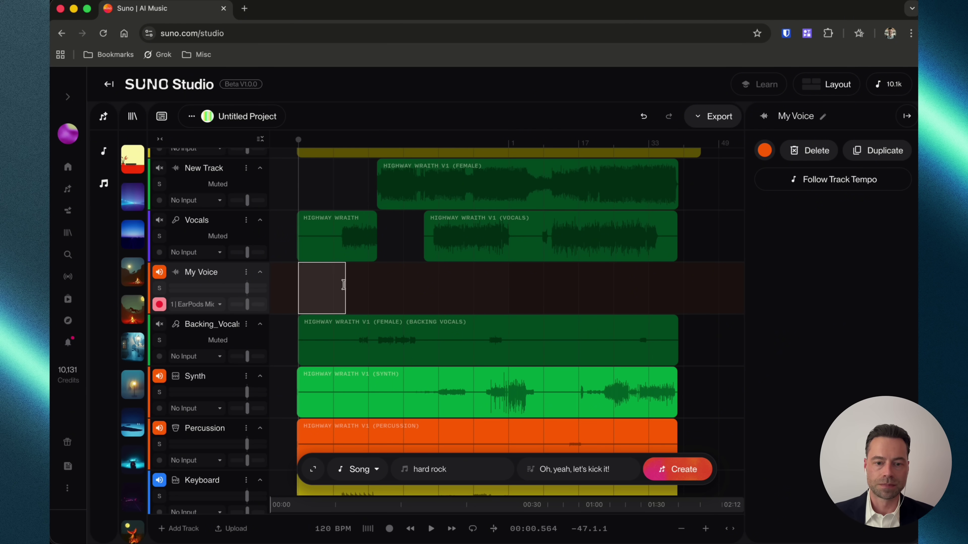
click(390, 530)
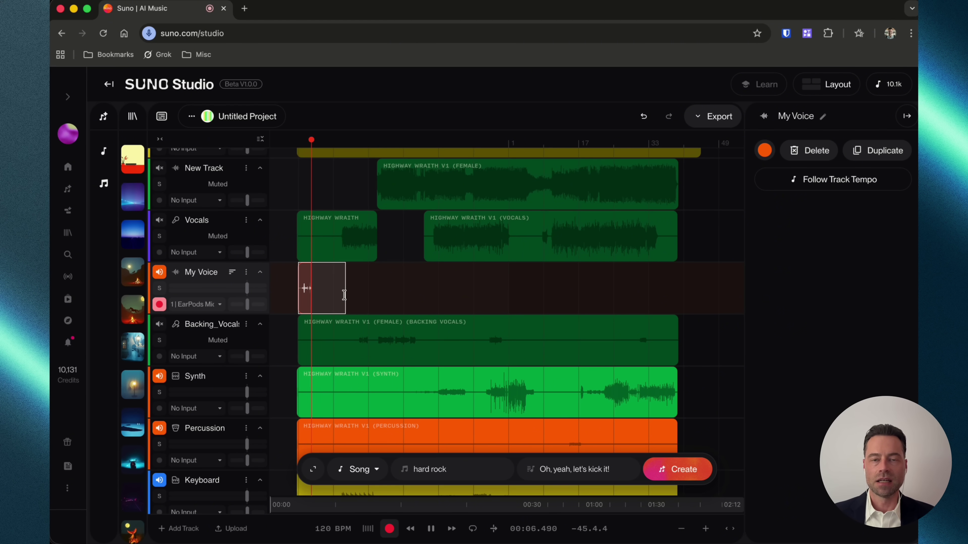
key(space)
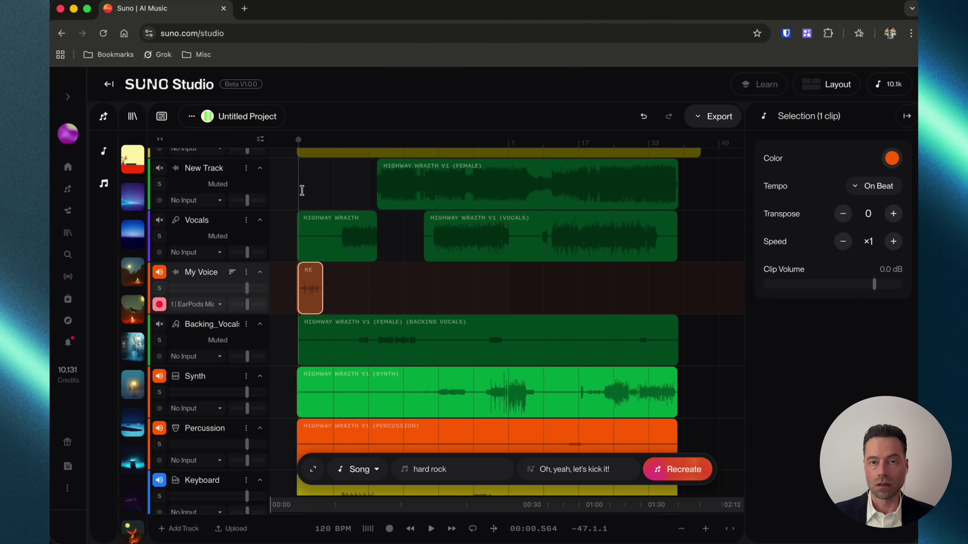
key(space)
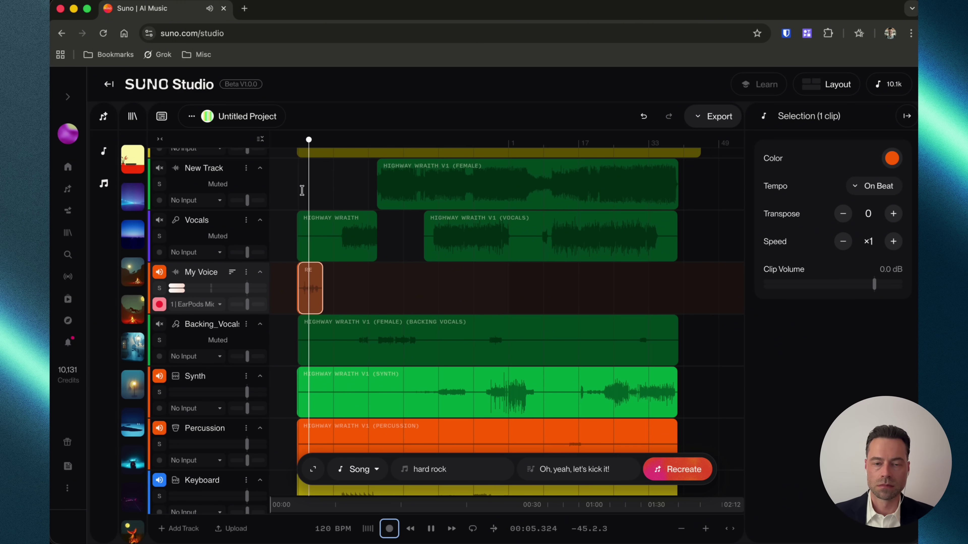
key(space)
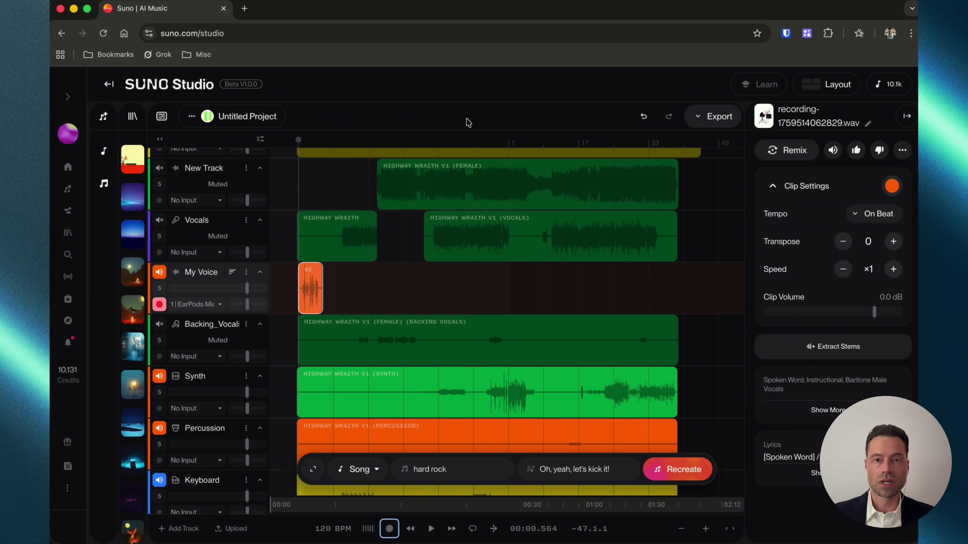
Step: Delete the recorded take from the My Voice track
click(312, 281)
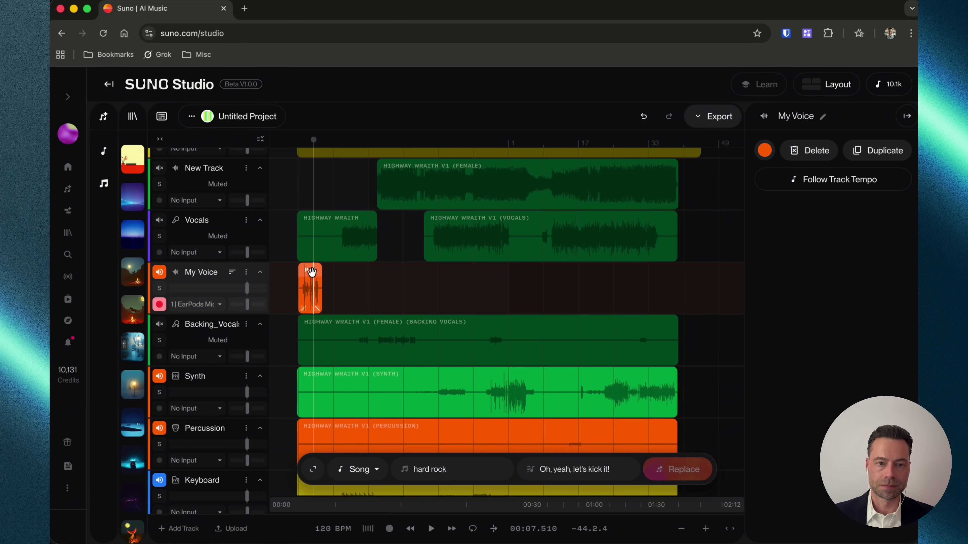
right_click(311, 272)
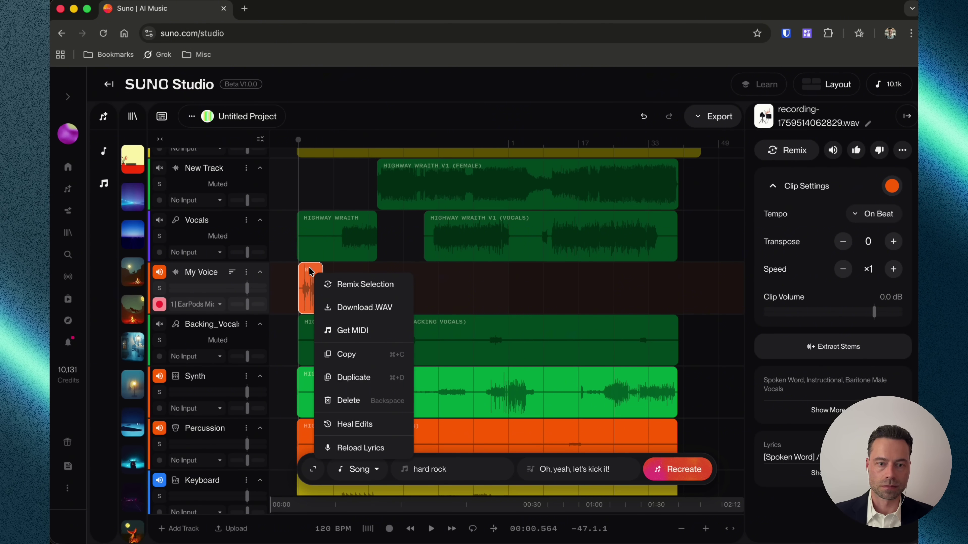
click(353, 400)
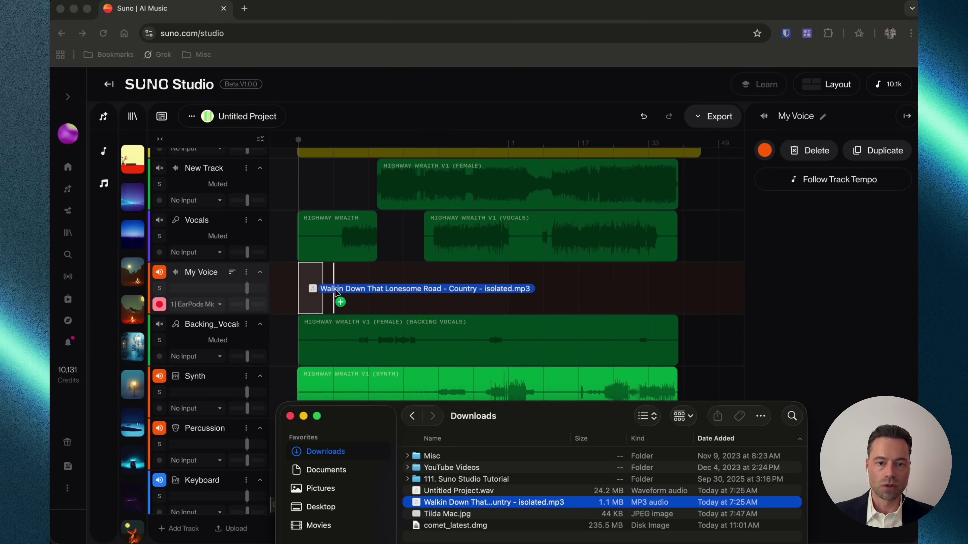
Step: Import the sung WALKIN DOWN audio file onto My Voice and play it back
drag(314, 288, 319, 260)
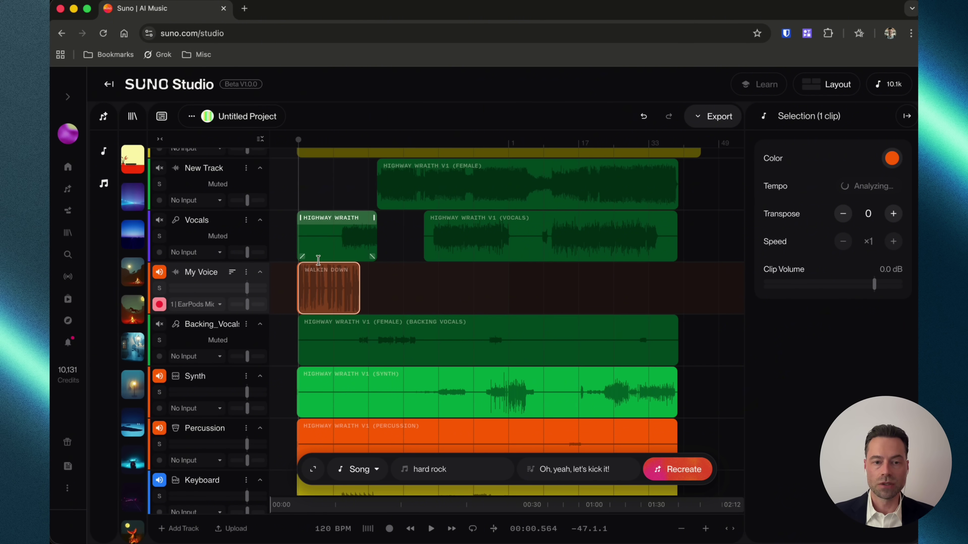
key(space)
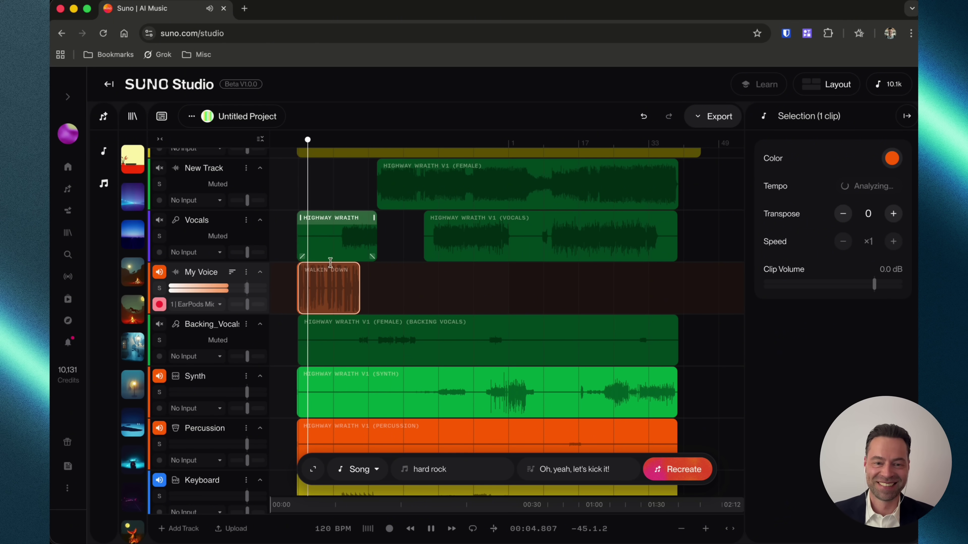
click(336, 285)
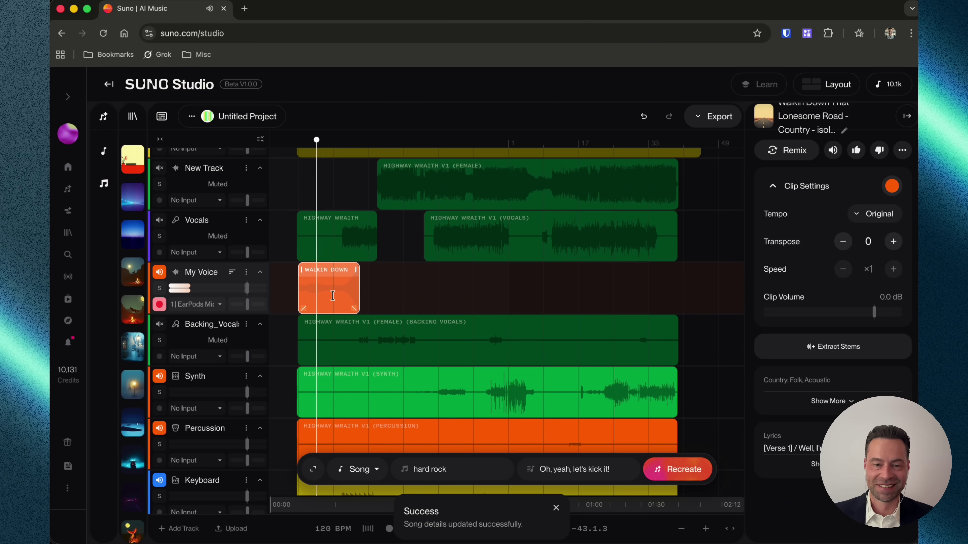
key(space)
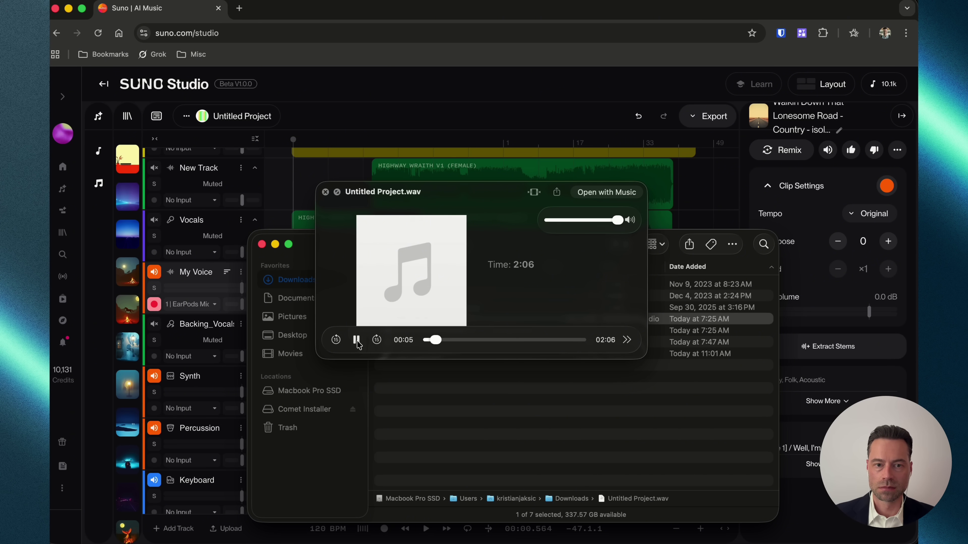
Step: Pause and close the Untitled Project.wav Quick Look preview
click(357, 340)
click(459, 179)
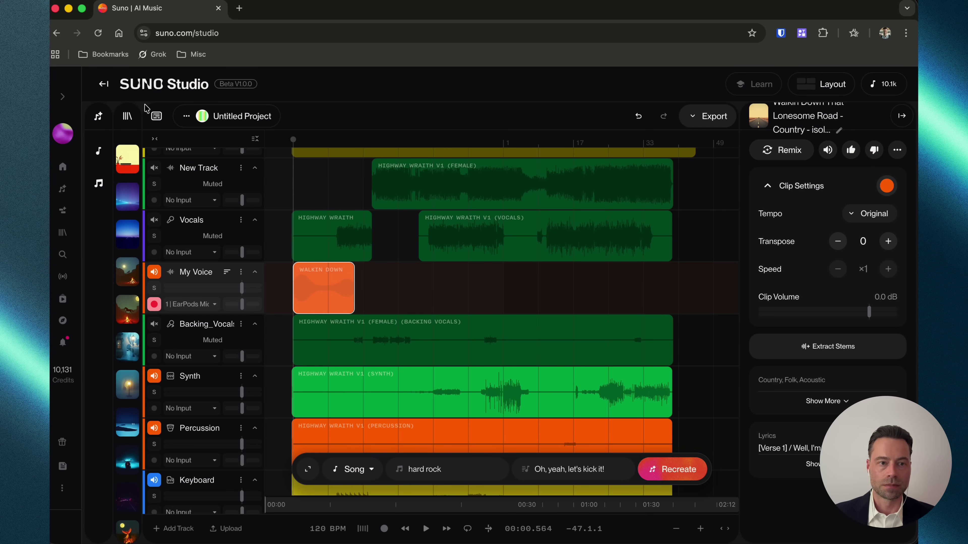
Step: Clear the song-creation form and record a 7-second vocal phrase with + Audio > Record
click(98, 116)
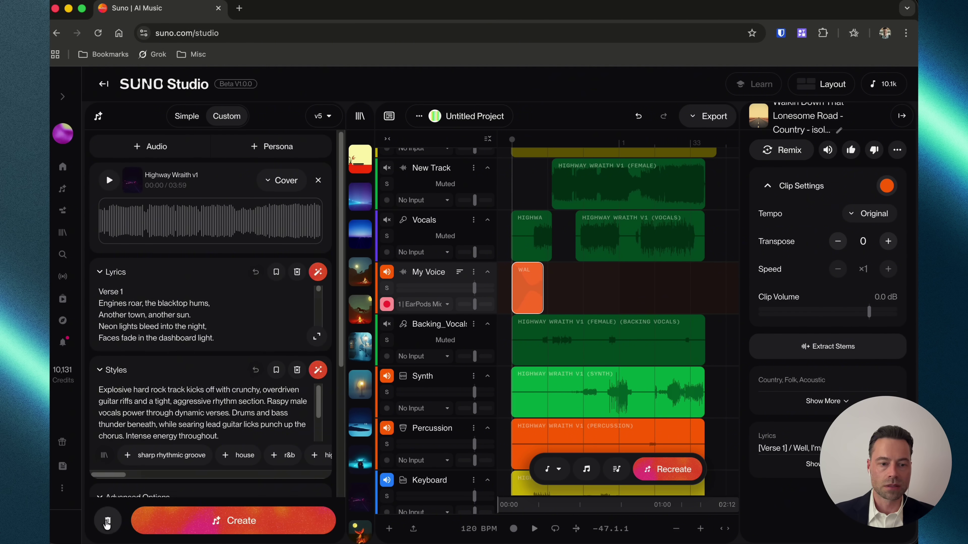
click(108, 521)
click(144, 148)
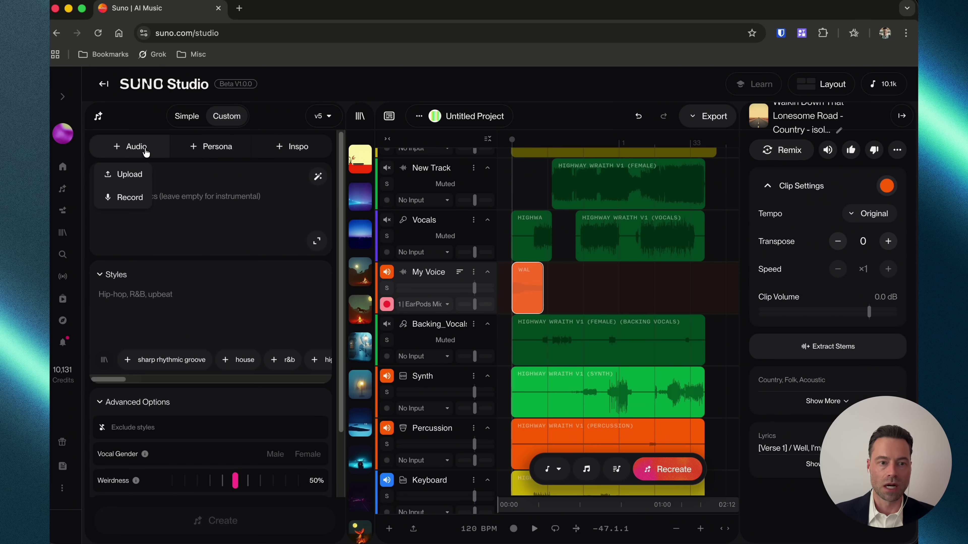
click(128, 199)
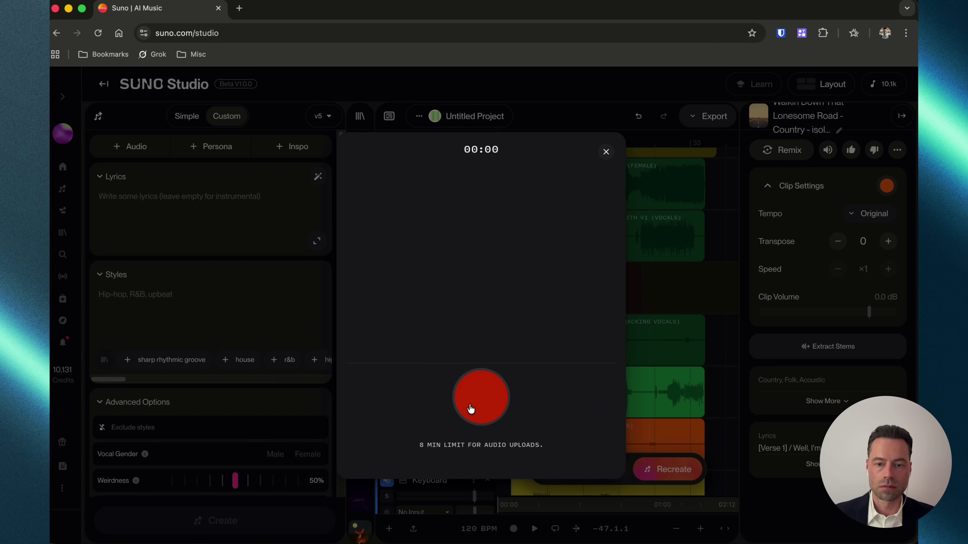
click(481, 404)
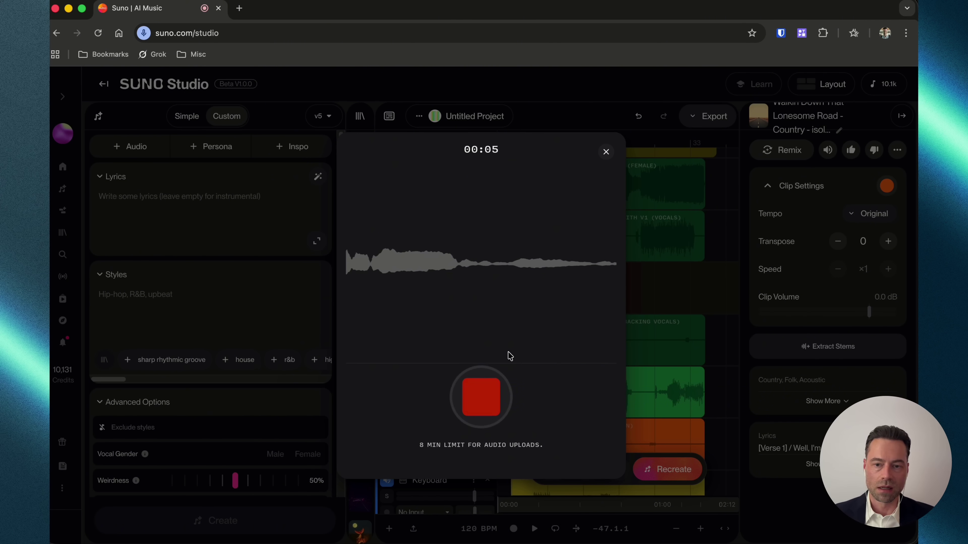
click(483, 396)
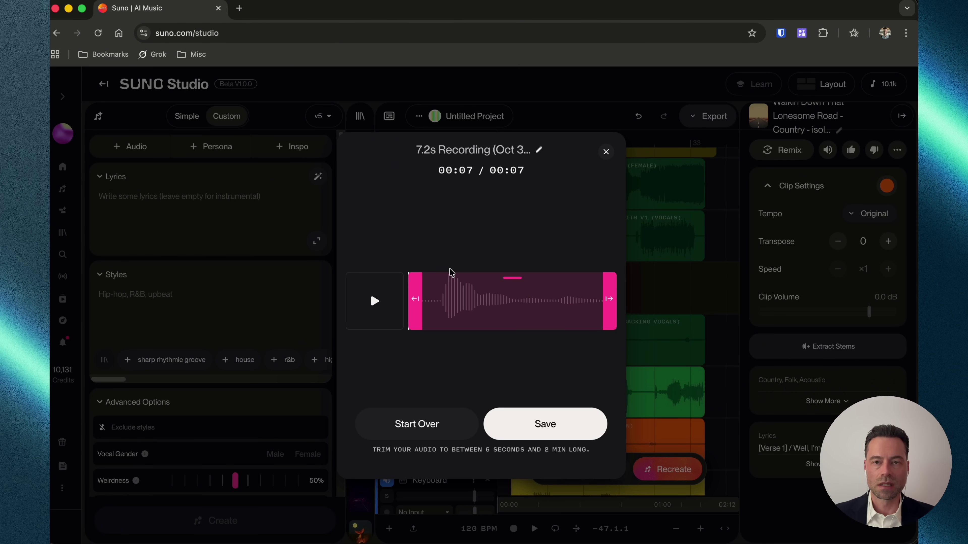
Step: Save the 7.2s recording, attach it to the create form, and set Styles to Rock
click(606, 152)
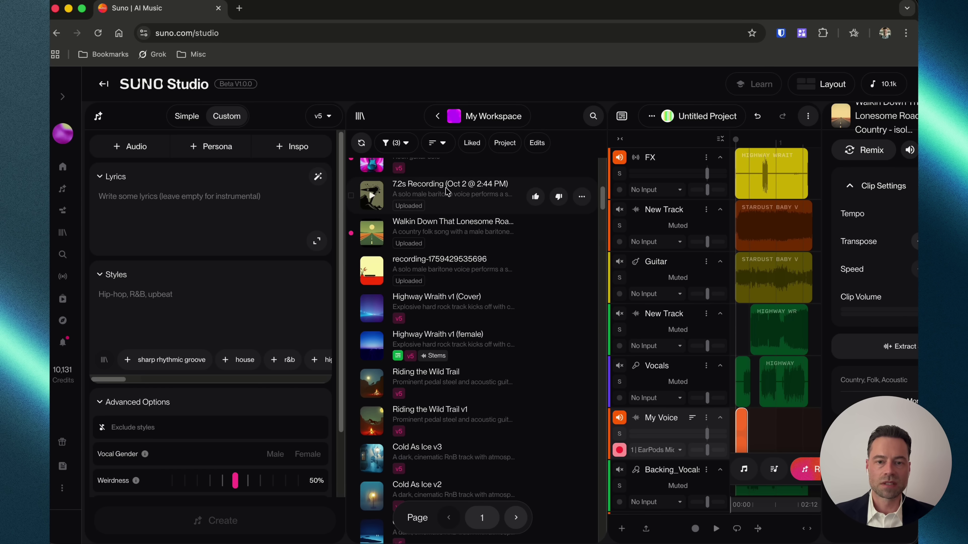
drag(448, 187, 249, 208)
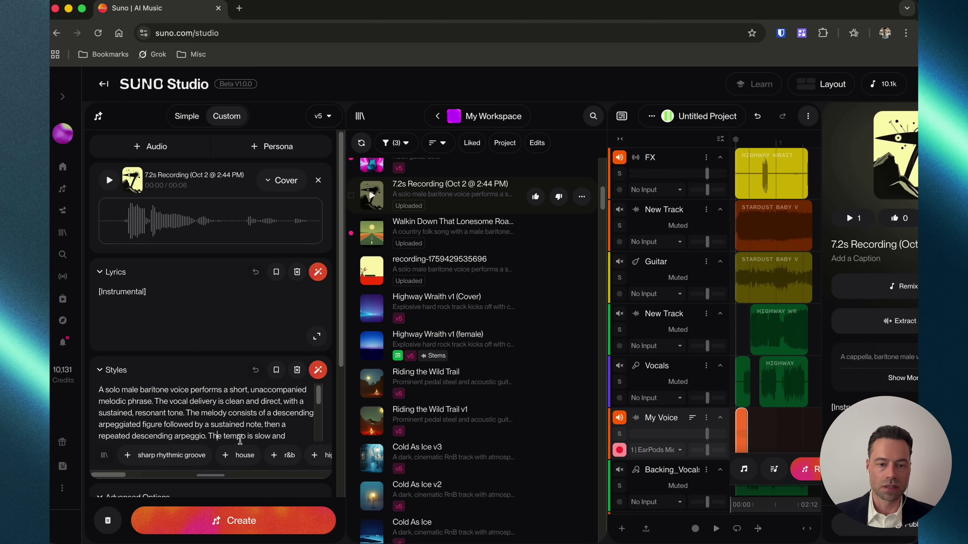
scroll(292, 429, down, 5)
drag(295, 417, 138, 394)
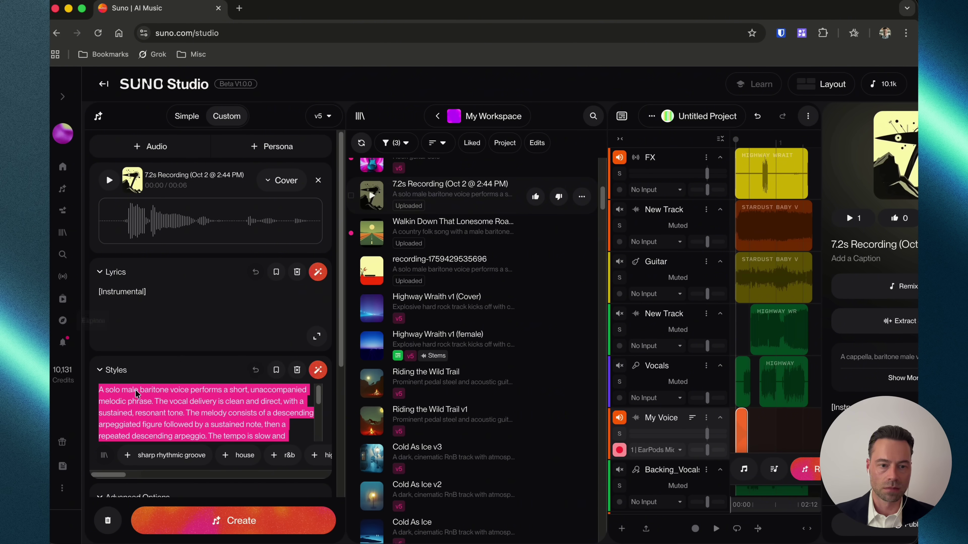
key(BackSpace)
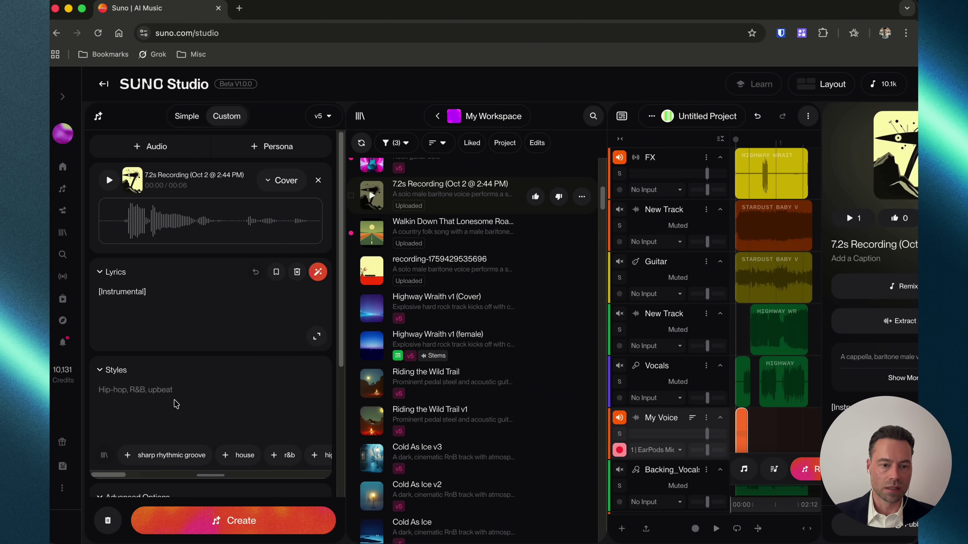
text(Rock guitar solo)
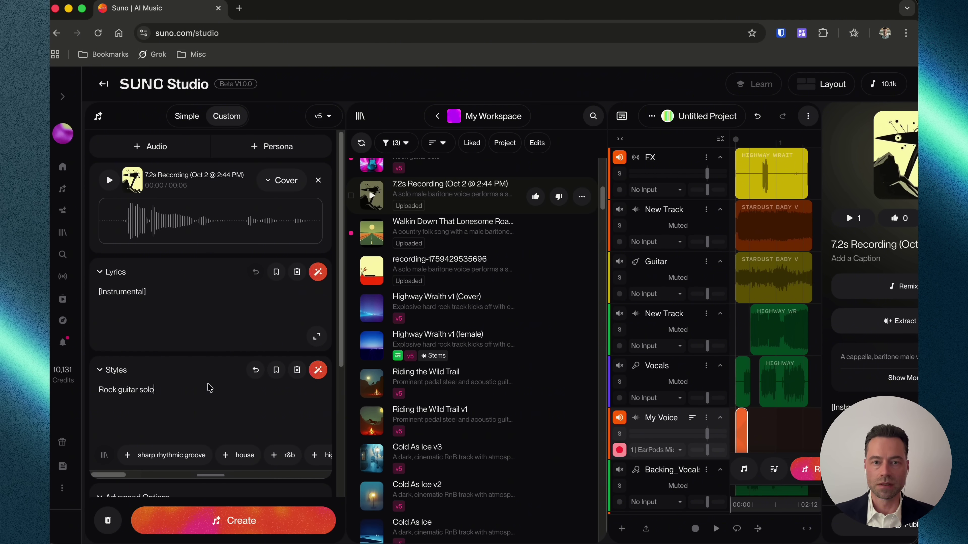
Step: Preview the generated Rock guitar solo cover and drag it onto a new timeline track
scroll(470, 250, up, 2)
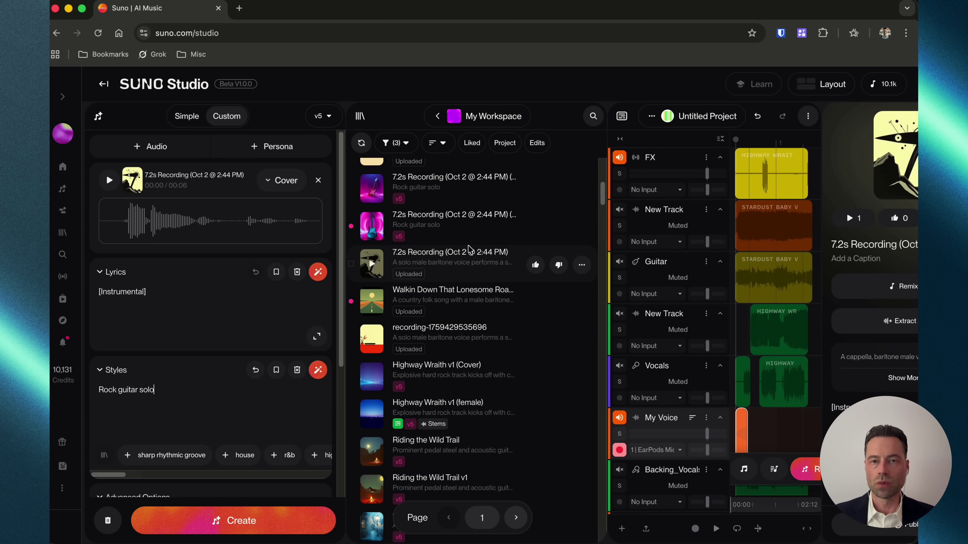
click(370, 191)
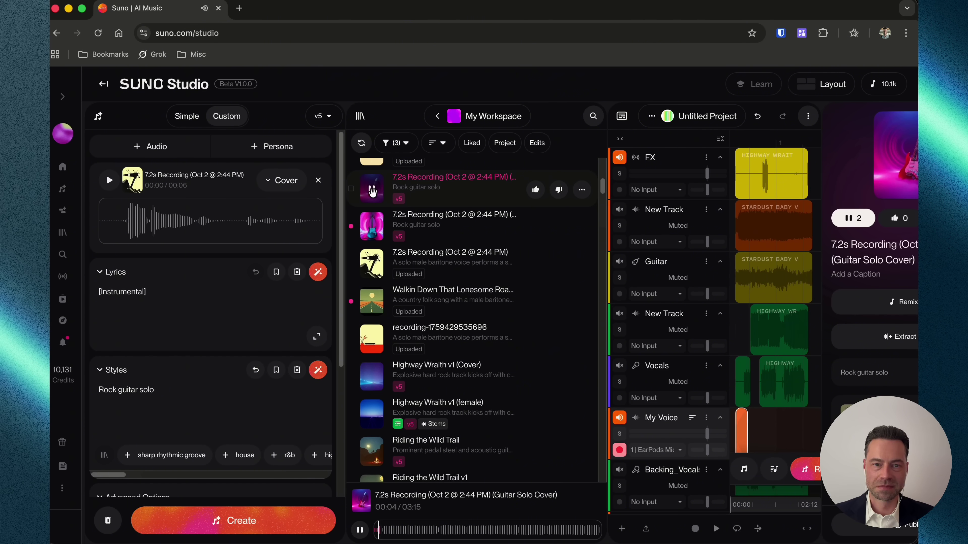
click(373, 190)
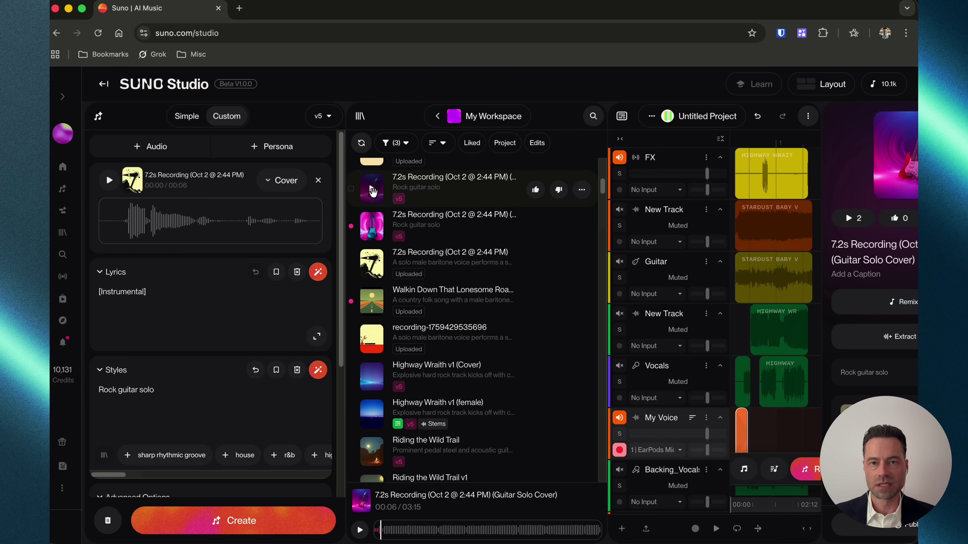
drag(373, 191, 524, 369)
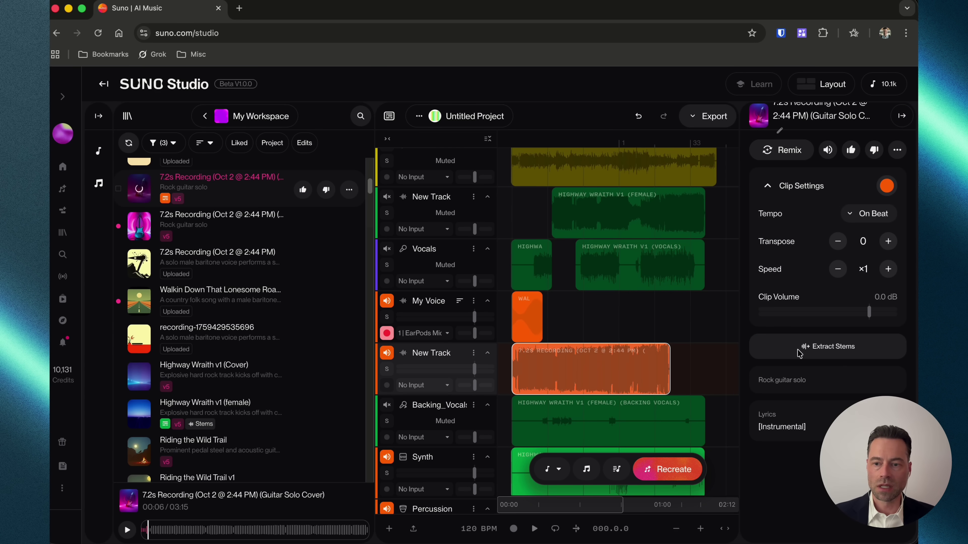
Step: Extract All Detected Stems from the guitar solo cover clip
click(832, 347)
click(834, 377)
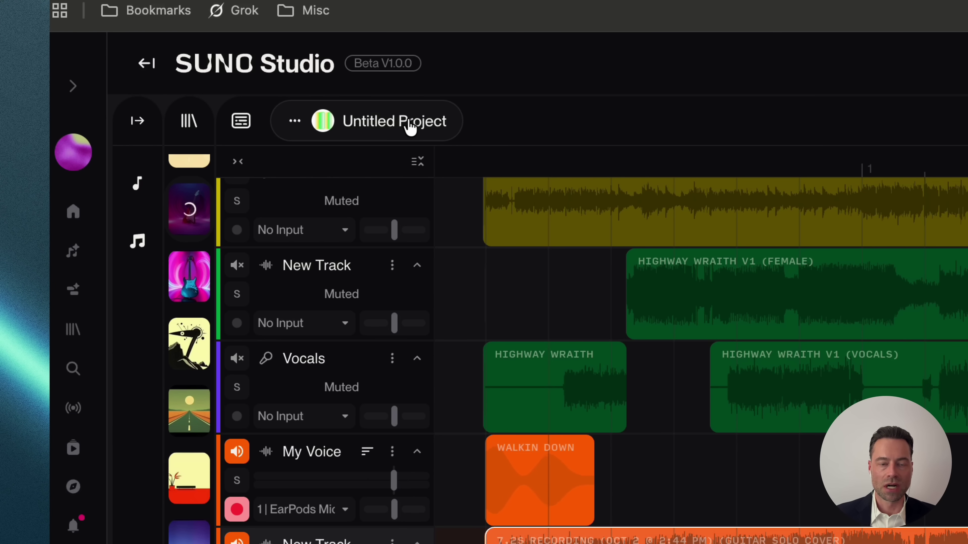
Step: Restore the project to its 02:00:42 PM saved version from the Versions history
click(295, 121)
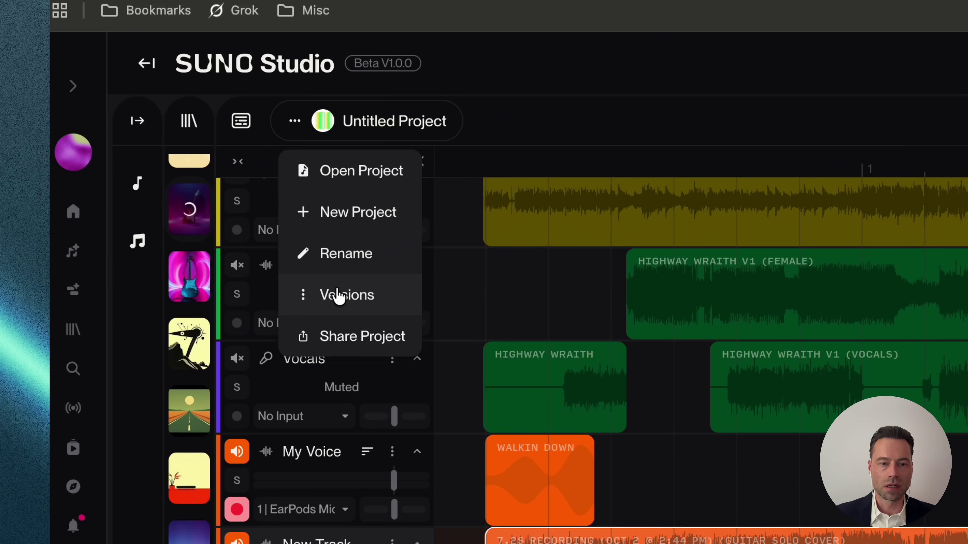
click(337, 295)
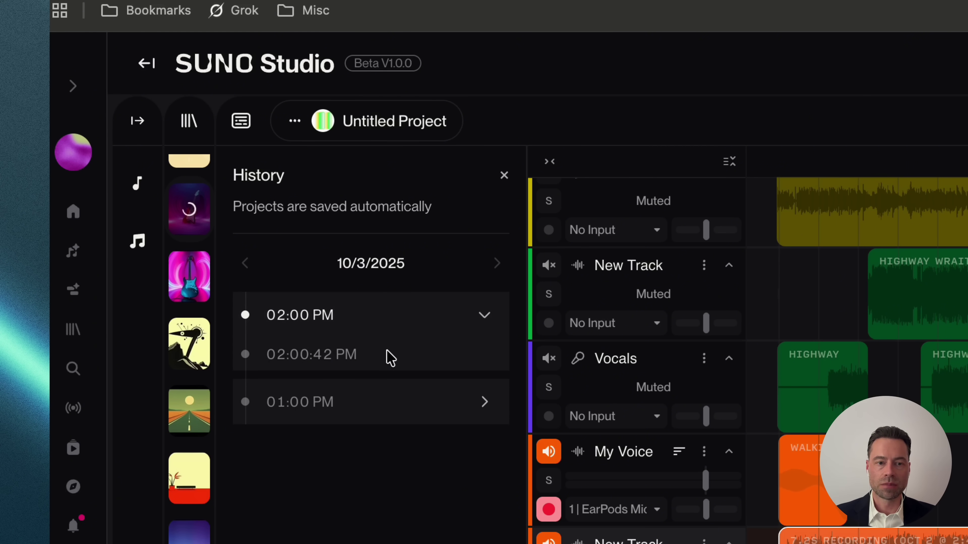
click(374, 360)
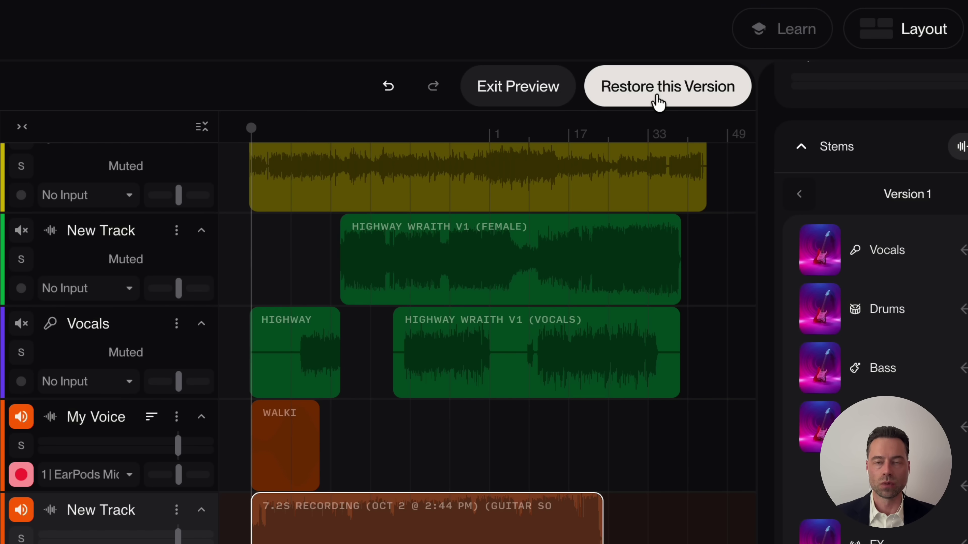
click(659, 100)
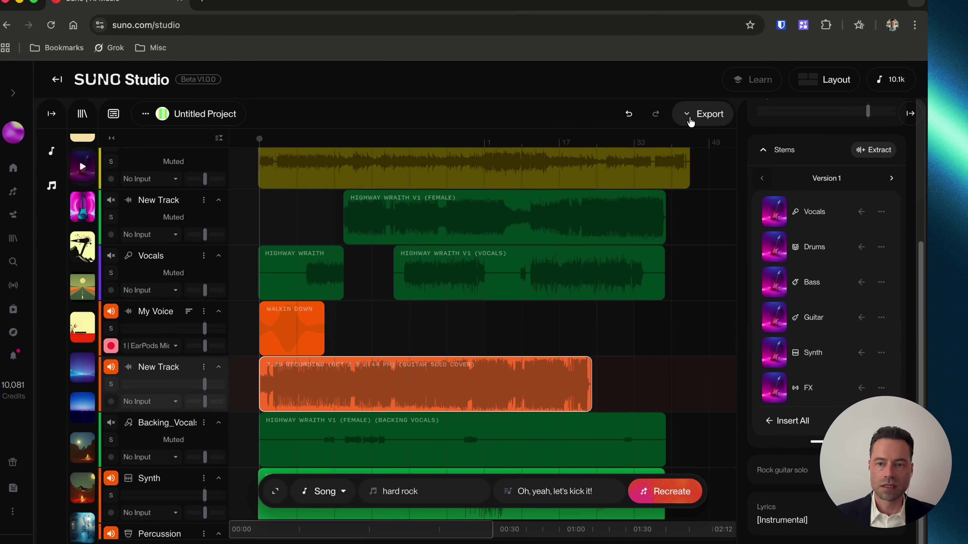
Step: Check the Full Song export option, then view the Untitled Project's Share and Download options in the library
click(695, 120)
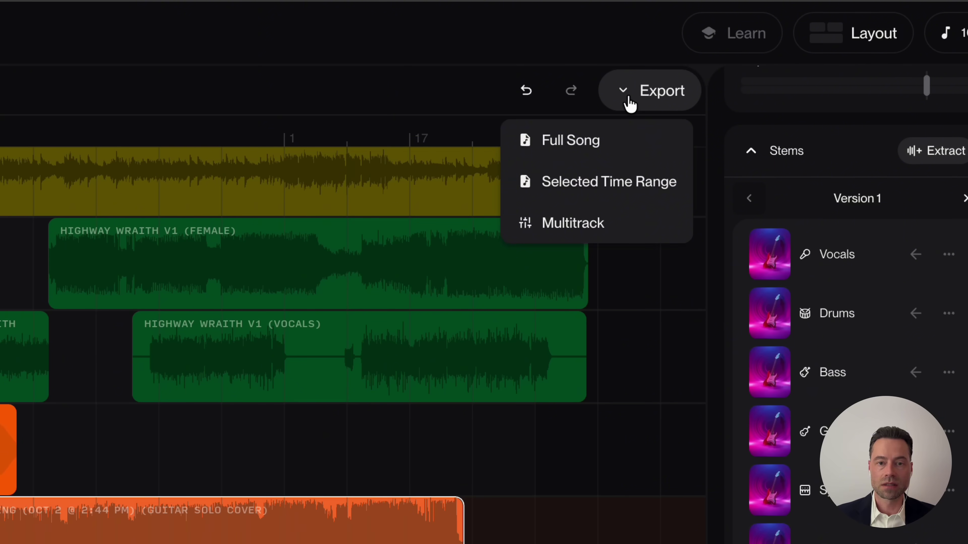
key(Escape)
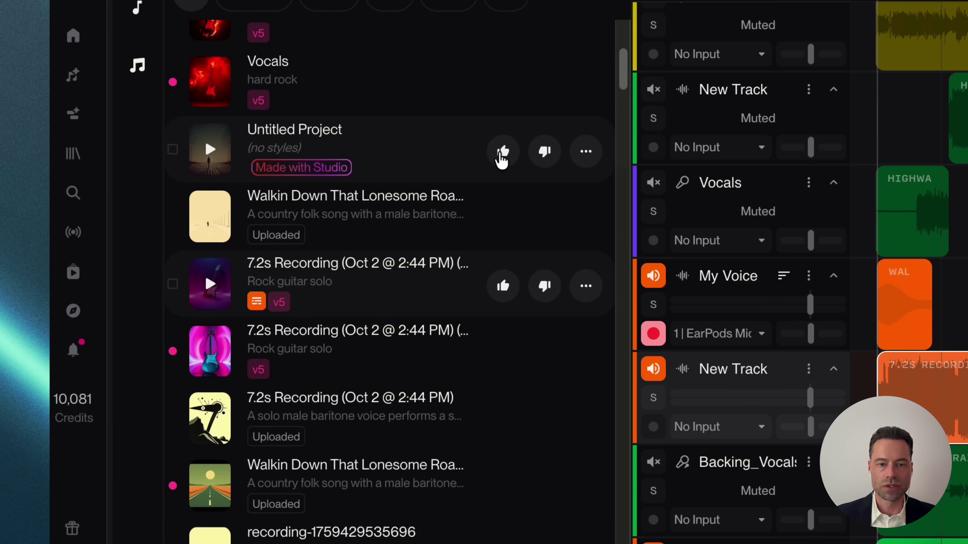
click(586, 152)
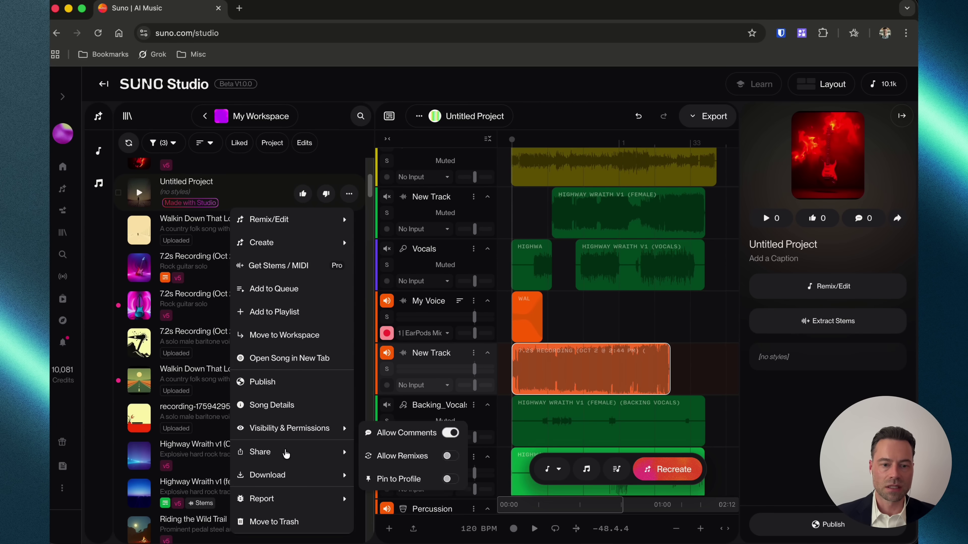
mouse_move(286, 483)
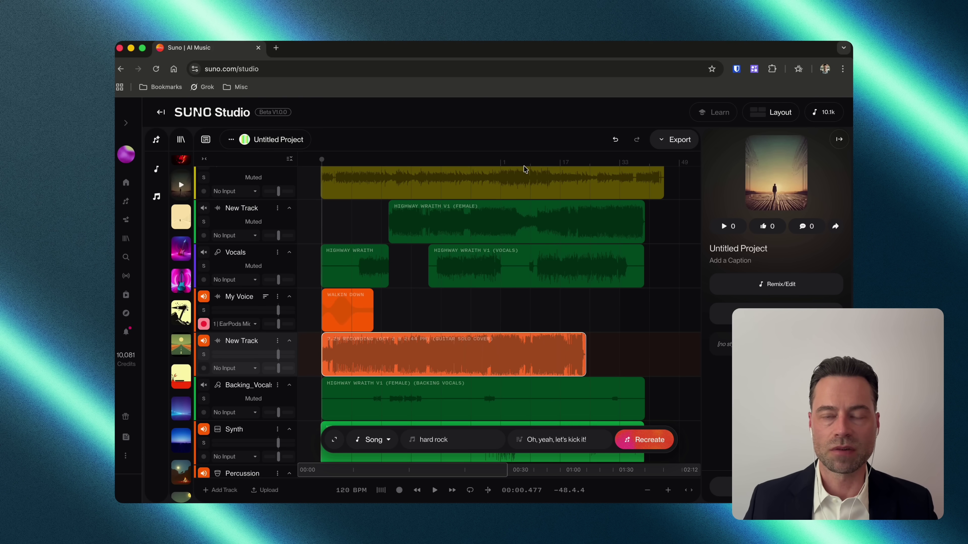
Step: Select a time range spanning six clips, review Remix Selection, Download .WAV and Get MIDI, then clear it
drag(324, 218, 693, 391)
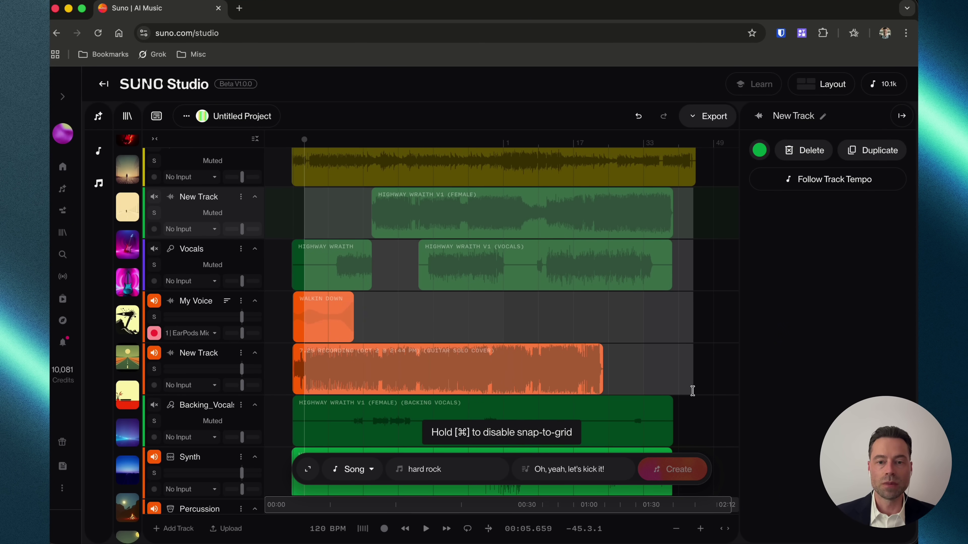
drag(692, 390, 692, 391)
right_click(469, 374)
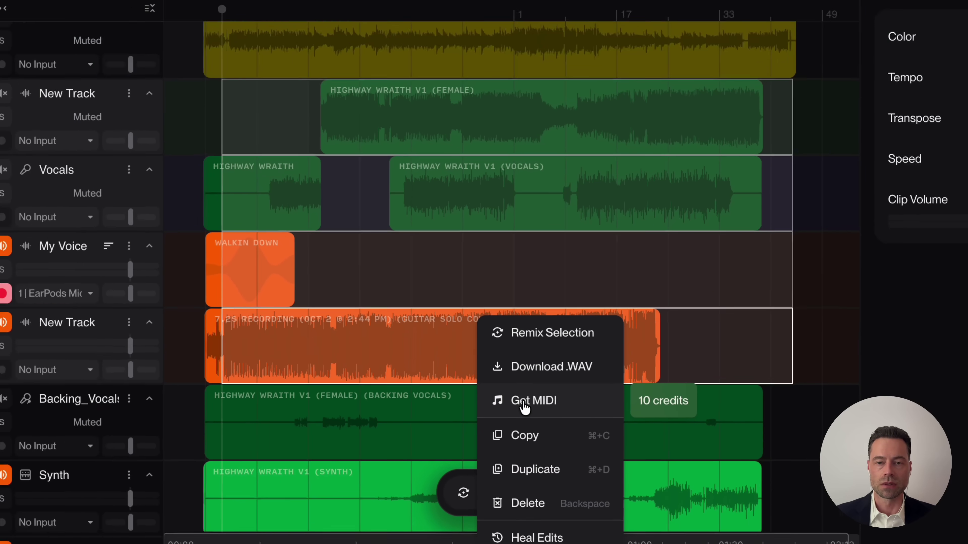
key(Escape)
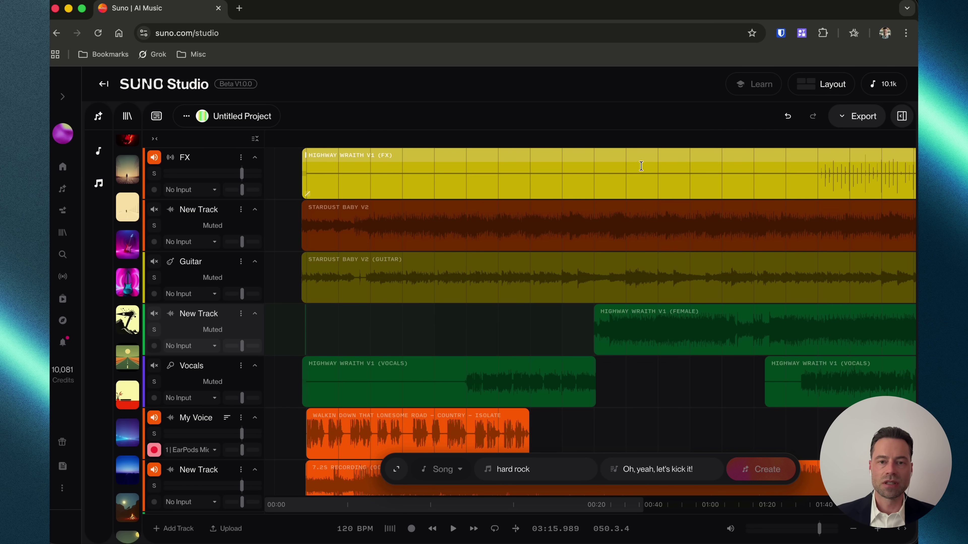
Step: Move the playhead to 00:41.807 and select the Highway Wraith V1 (FX) clip
click(636, 140)
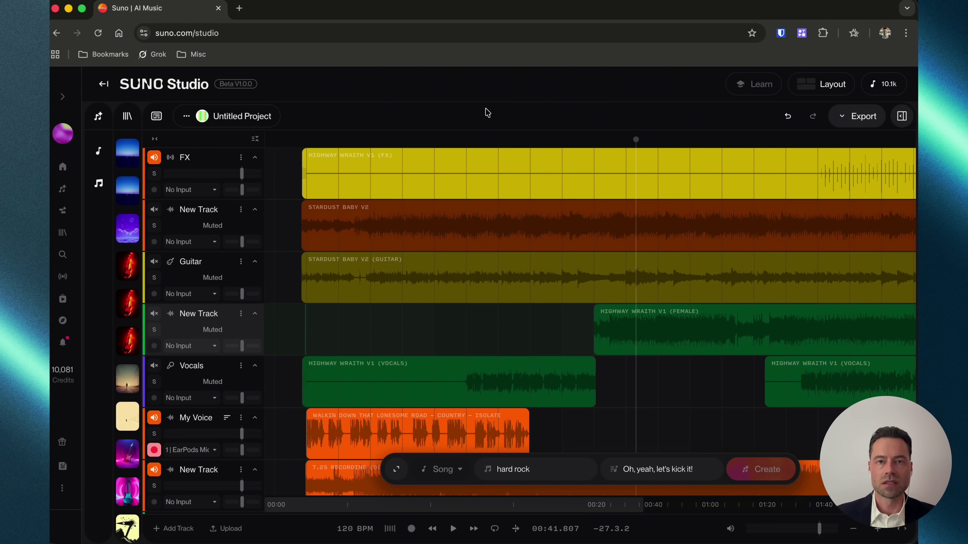
click(354, 155)
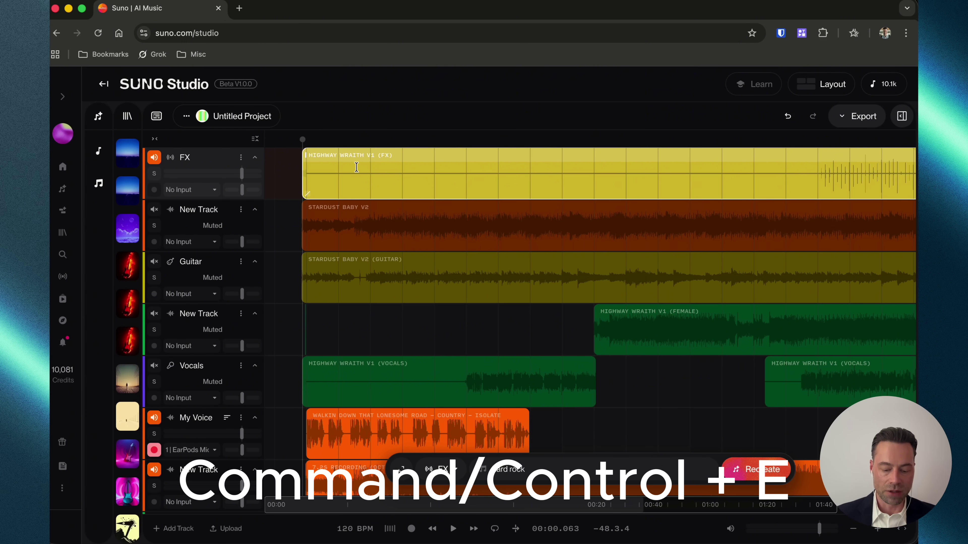
Step: Split Stardust Baby V2 at the playhead, solo the Vocals track, and duplicate its clip
click(365, 221)
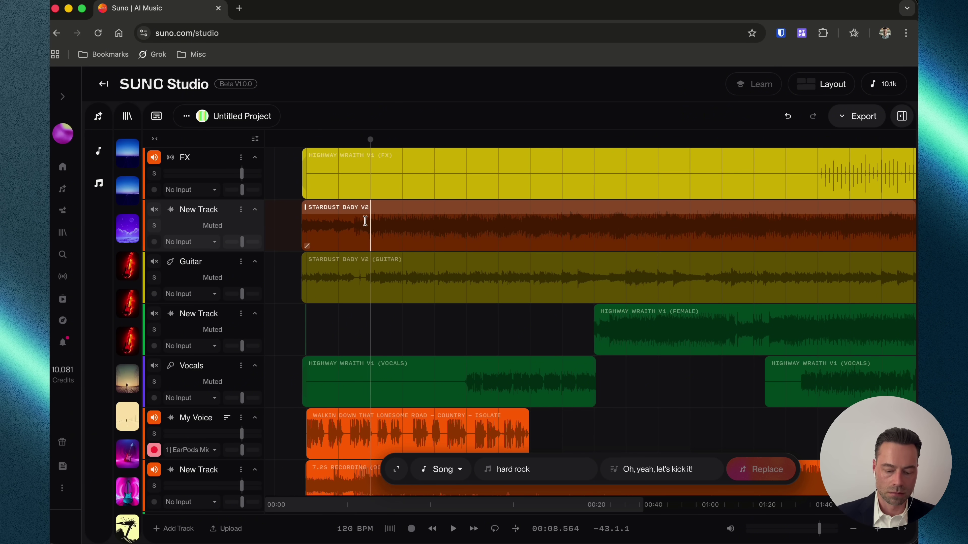
key(super+e)
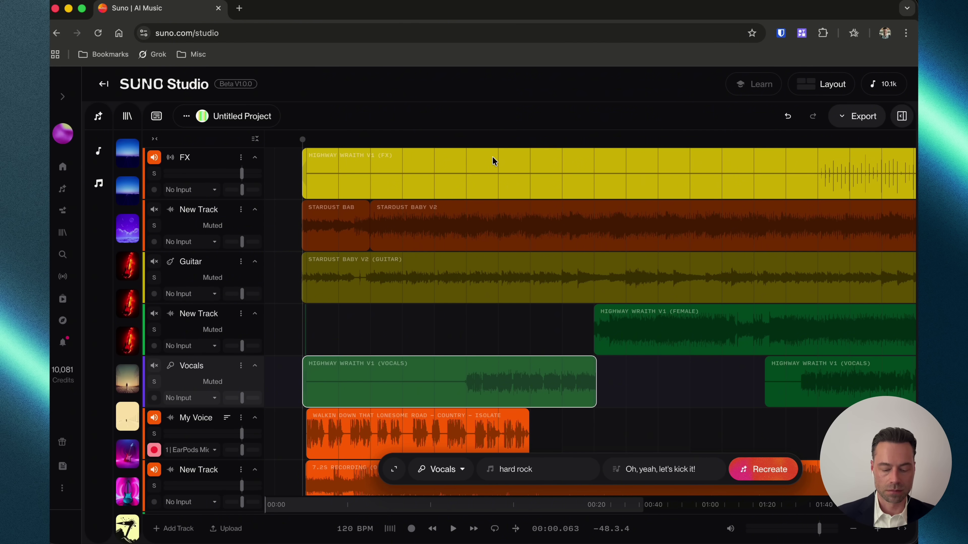
key(super+shift+s)
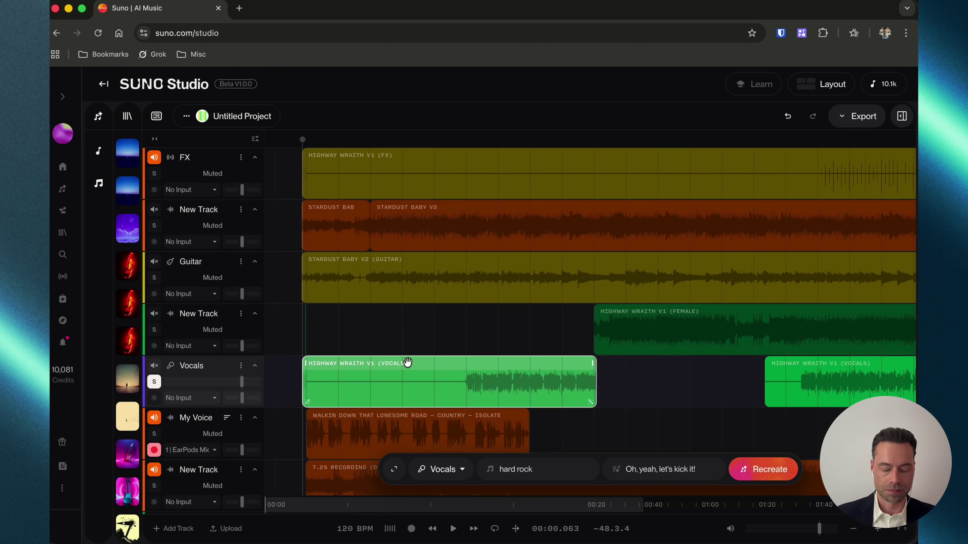
key(super+d)
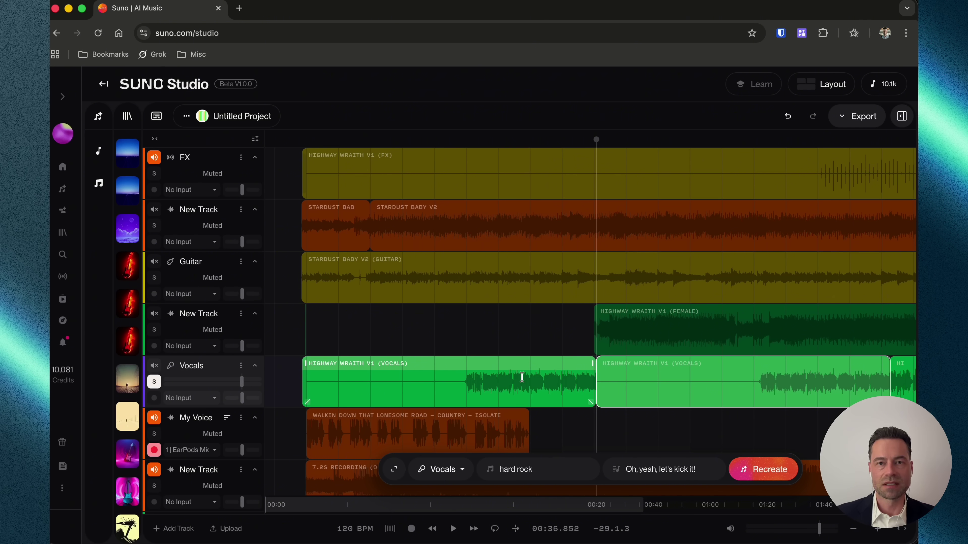
Step: Move the first Highway Wraith V1 (Vocals) clip onto New Track, then select the Stardust Baby V2 (Guitar) clip
drag(514, 367, 462, 360)
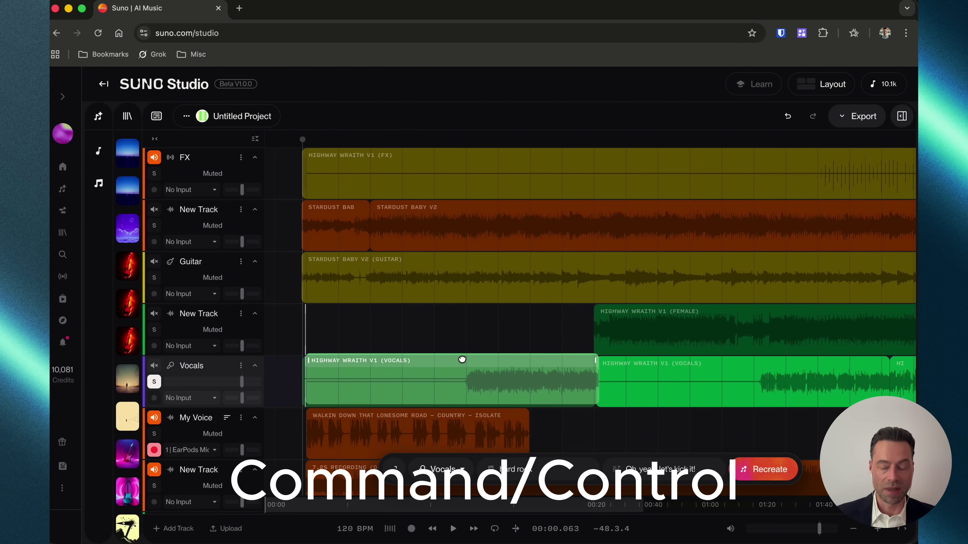
drag(461, 360, 477, 332)
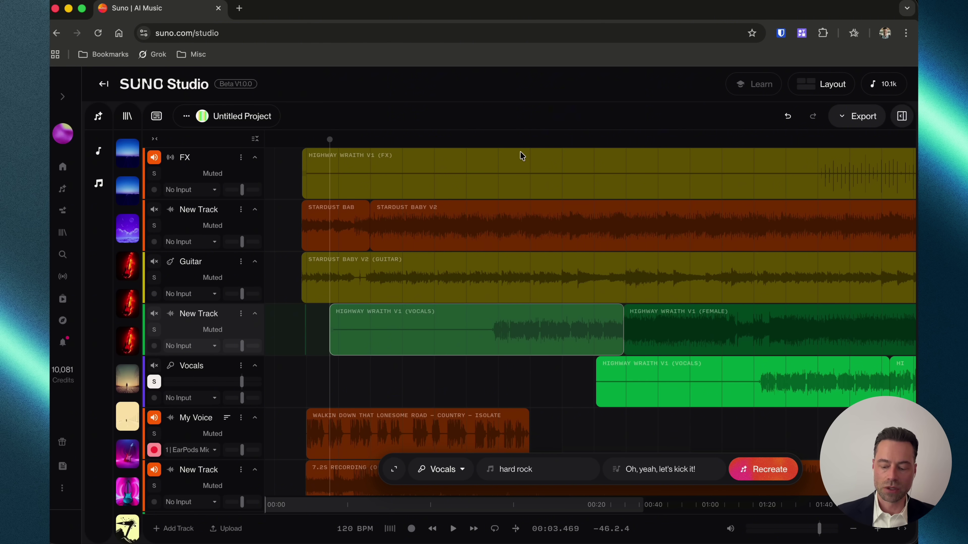
key(plus)
key(plus)
key(plus)
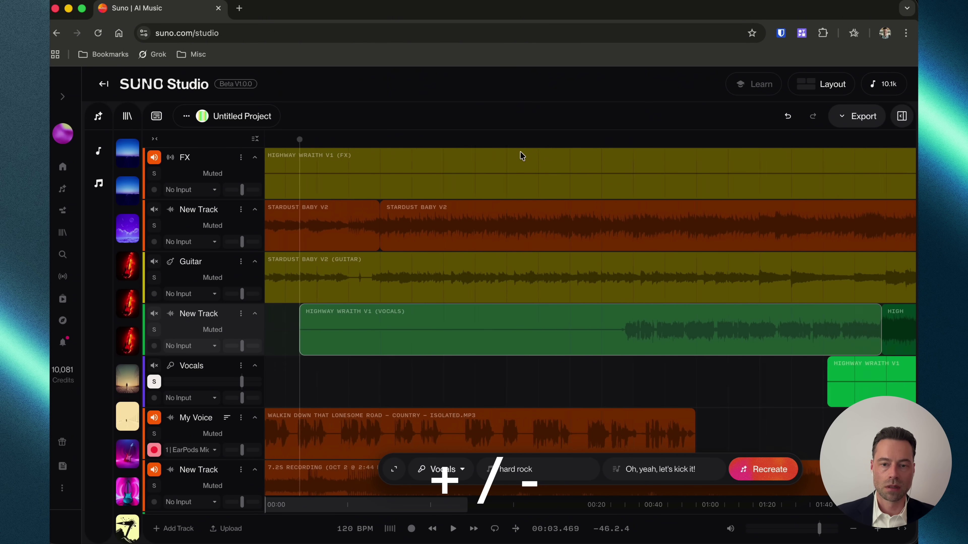
key(plus)
key(plus)
key(plus)
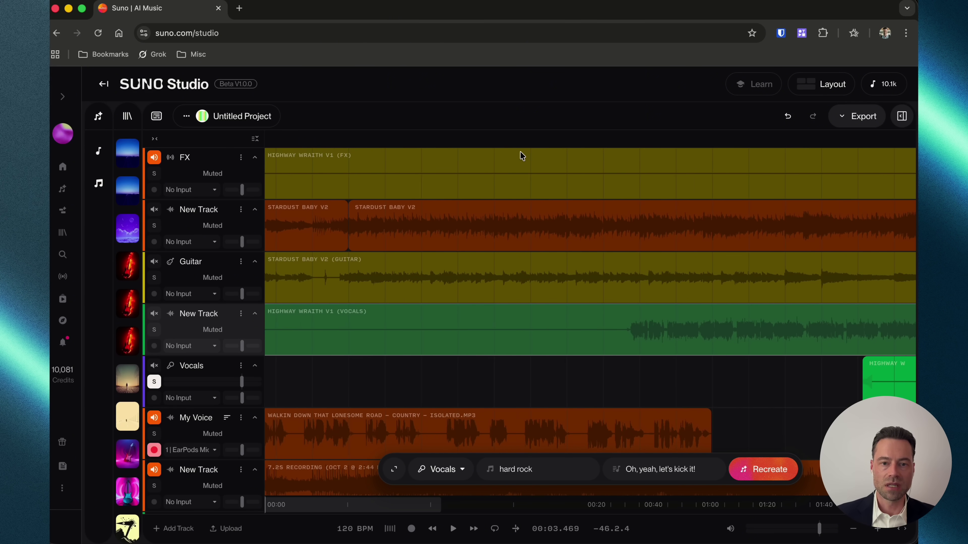
key(minus)
click(448, 261)
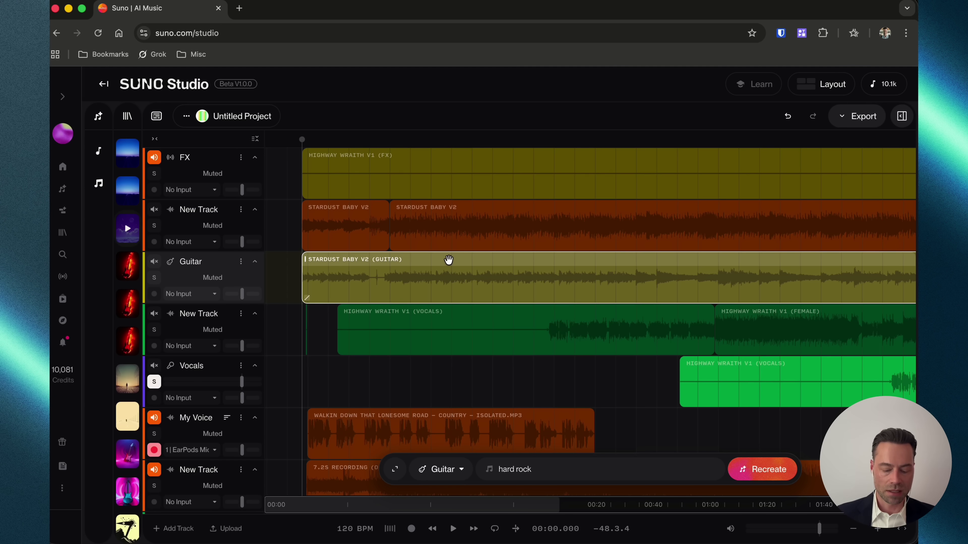